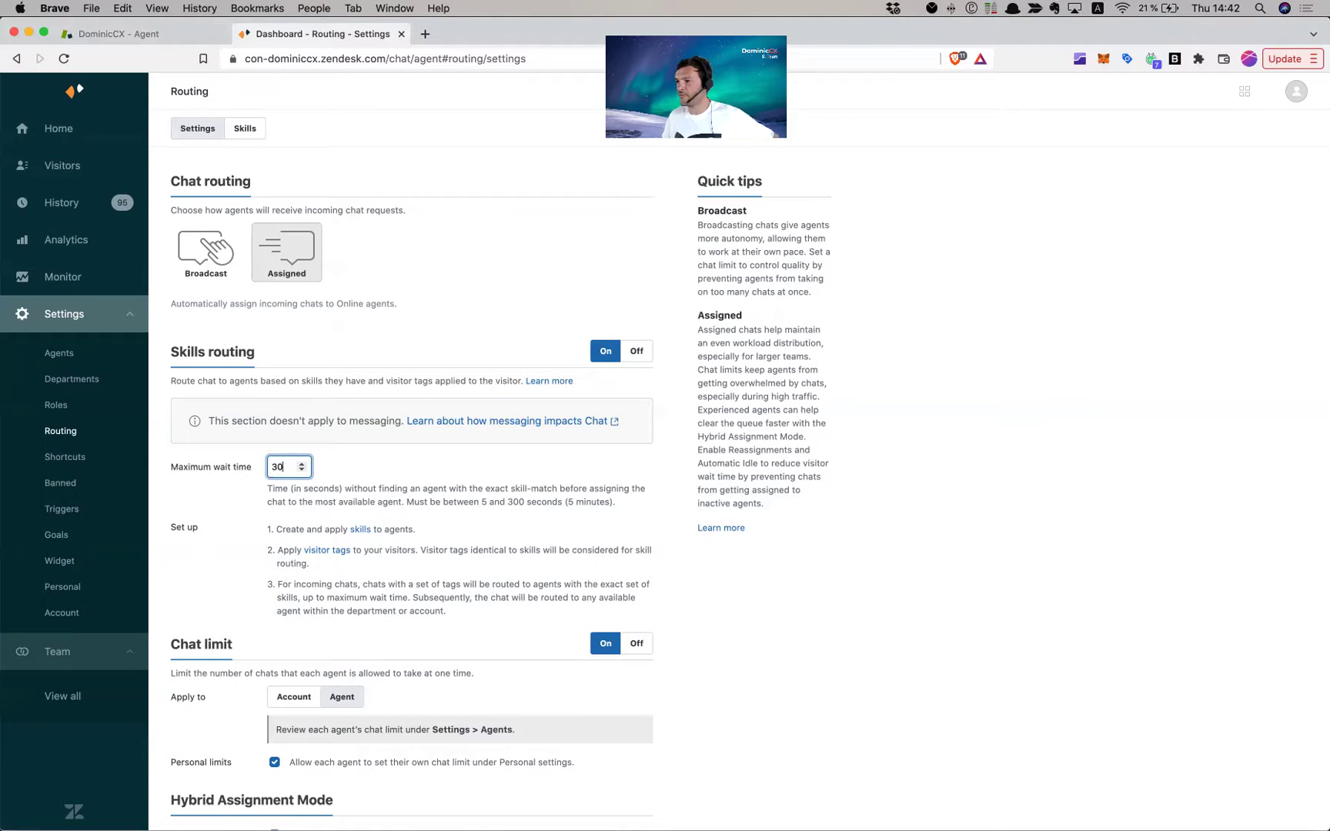
Step: Switch to the Skills tab of the routing settings to list the routing skills
left_click(245, 130)
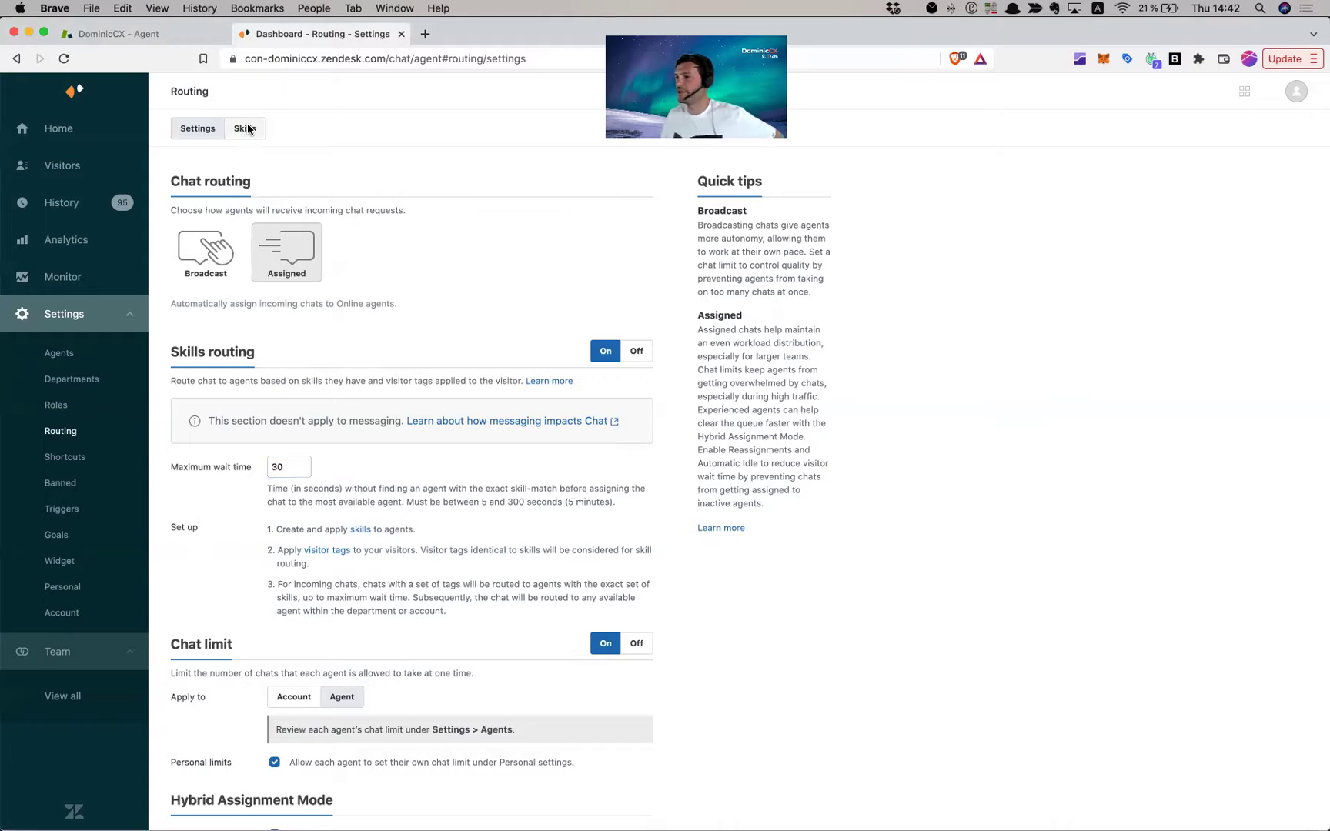
Step: Save the routing settings and create a 'Spanish' skill described 'For spanish agents'
left_click(619, 483)
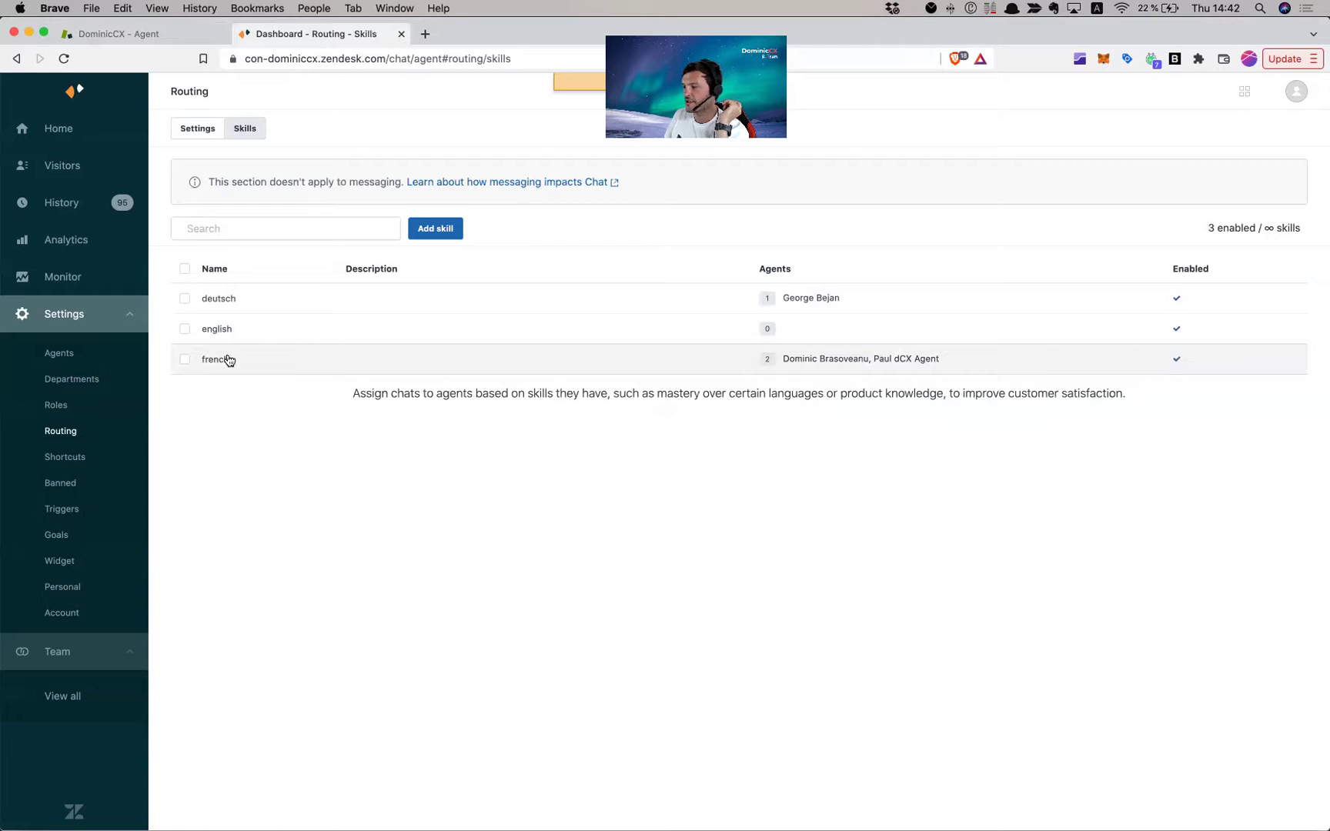
left_click(435, 228)
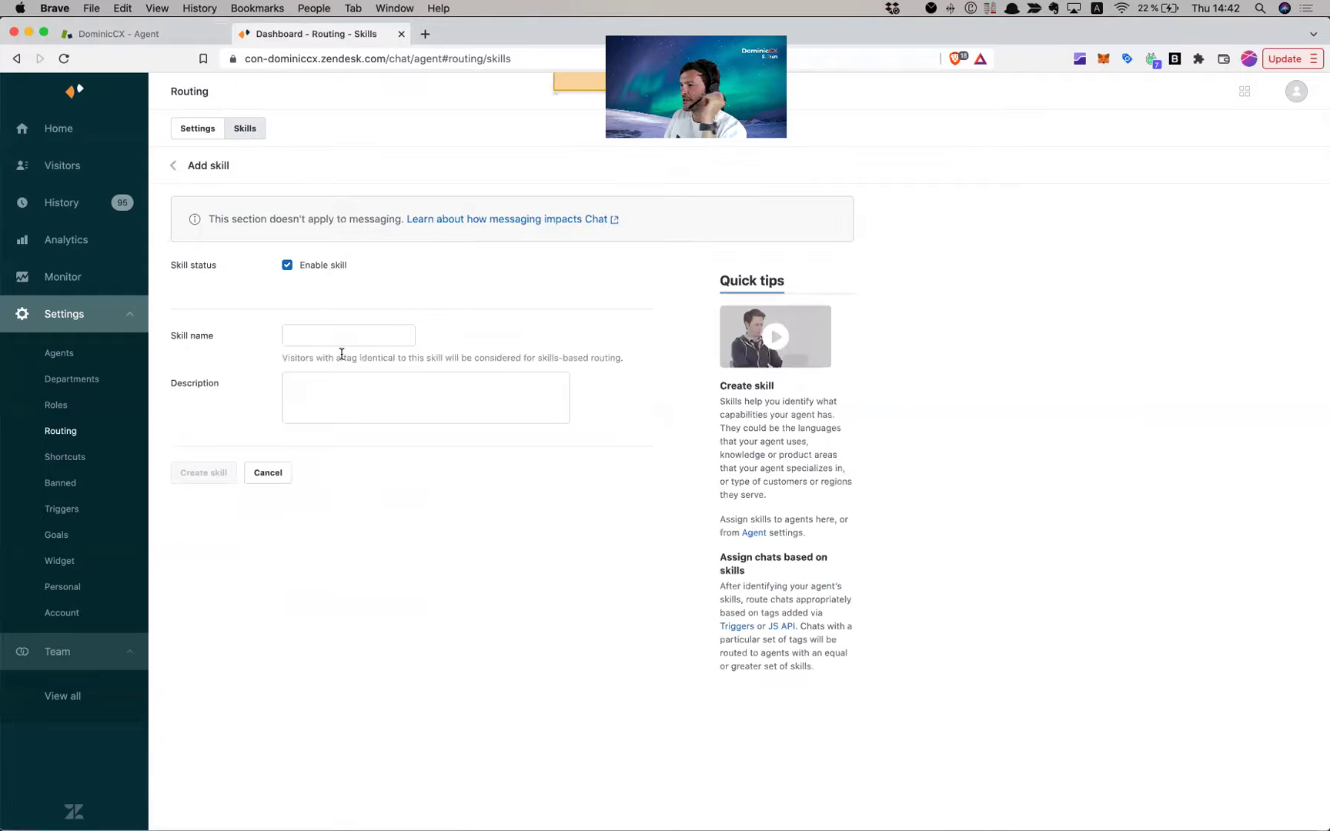
left_click(304, 333)
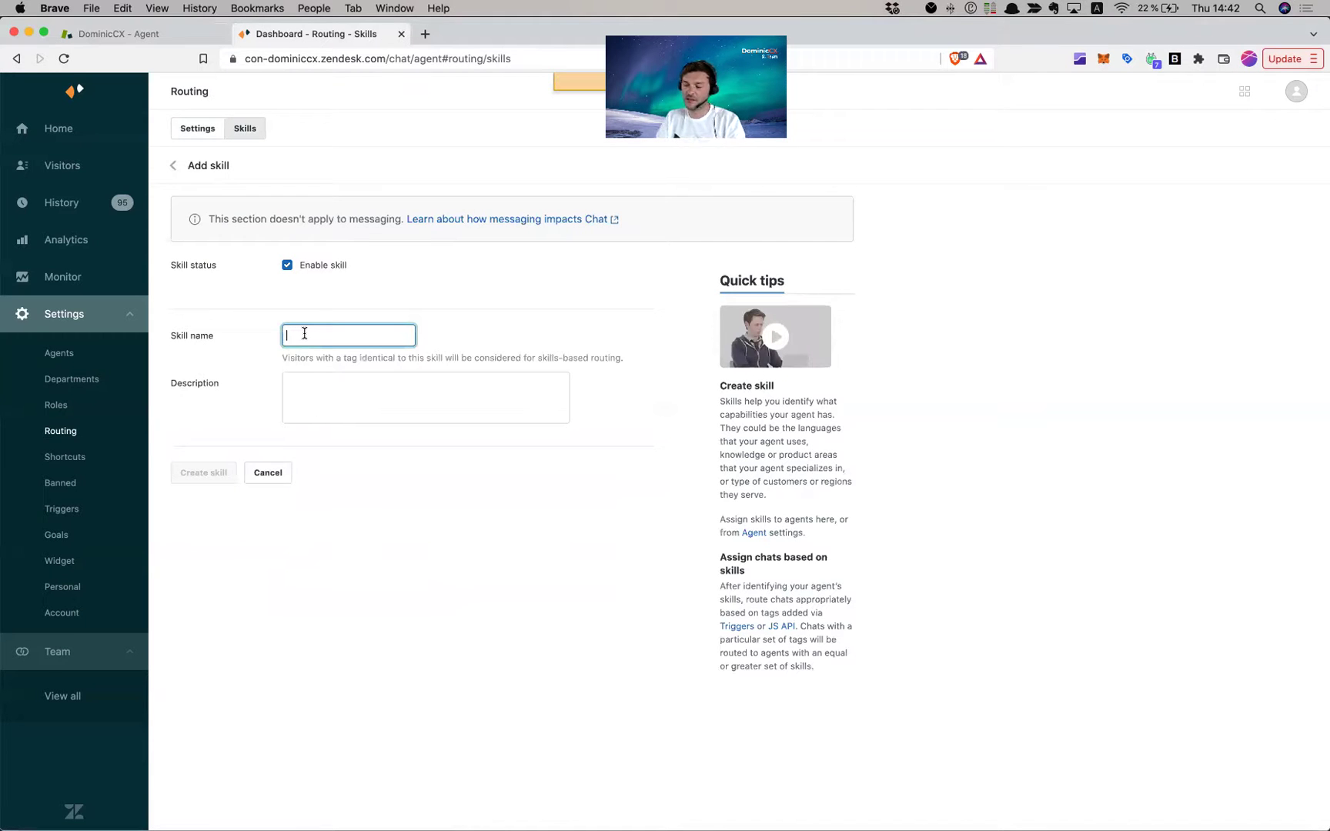
type("Spanoish")
key("Tab")
type("F")
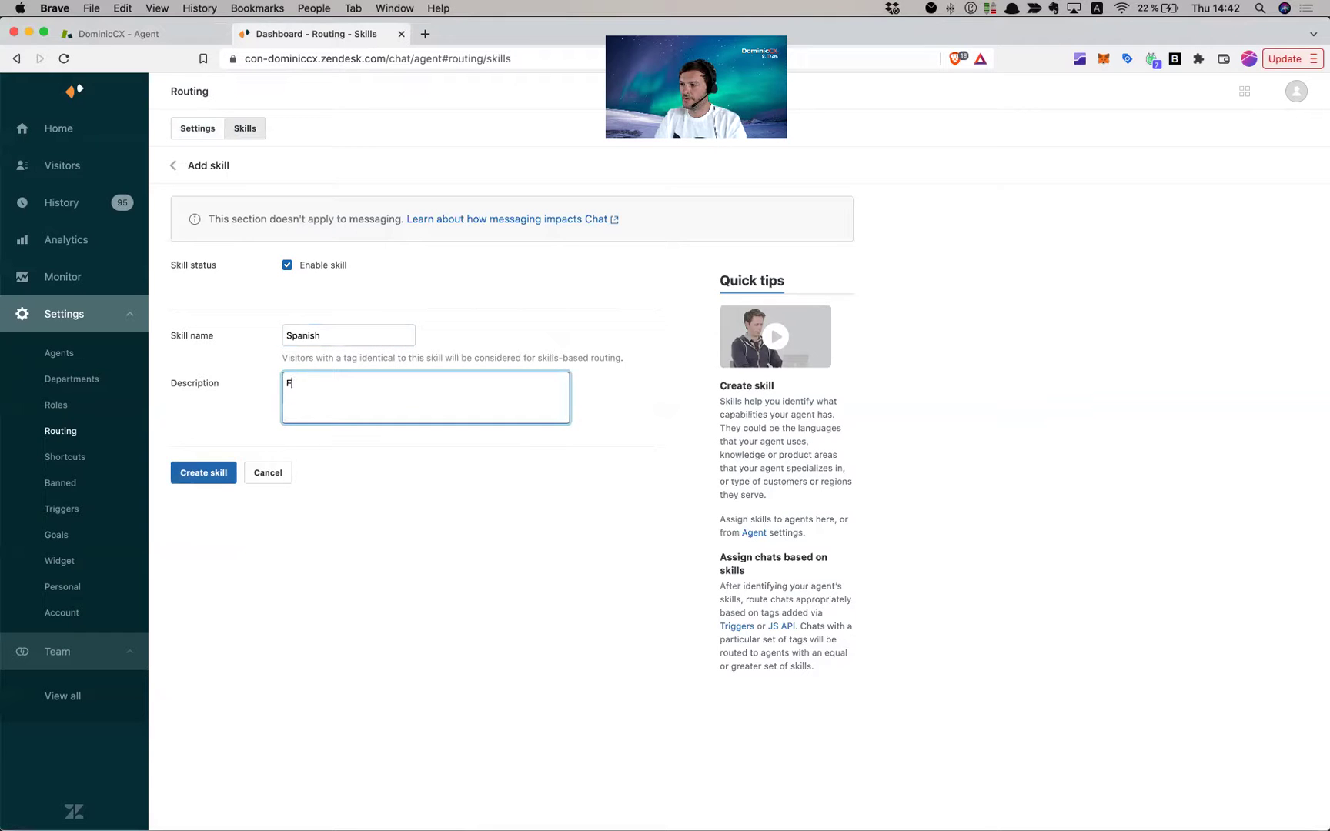
type("or spanish agents")
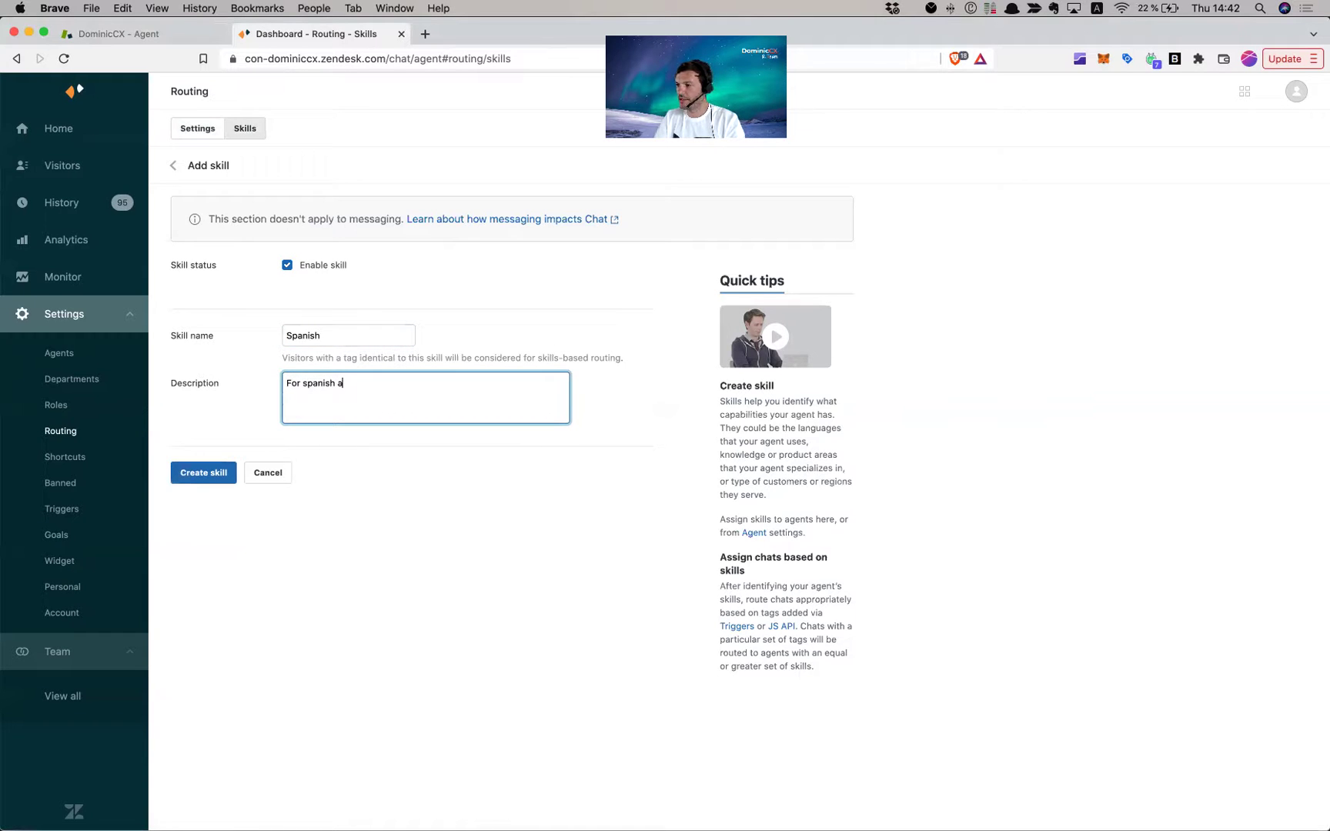
left_click(185, 472)
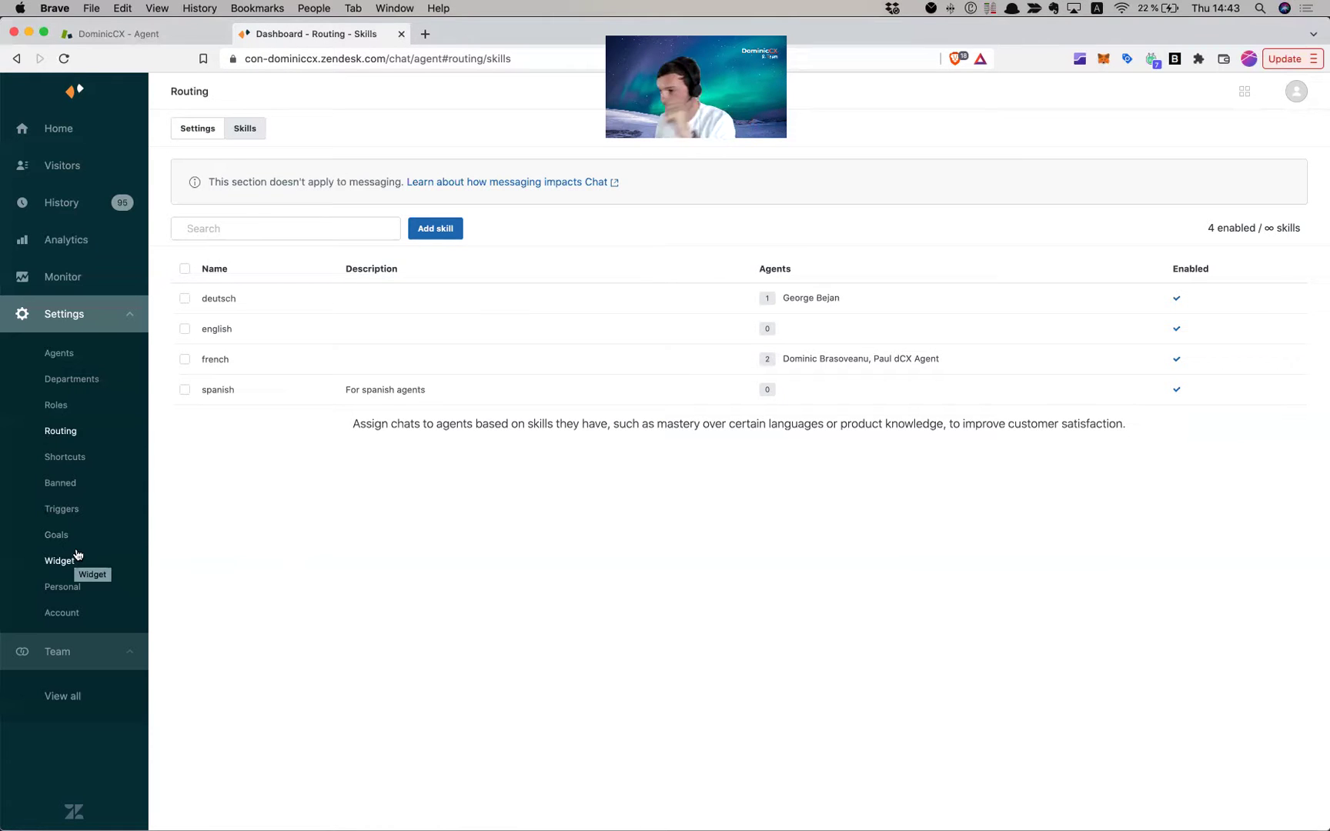
Step: Add the deutsch skill to your personal profile next to french and save it
left_click(52, 406)
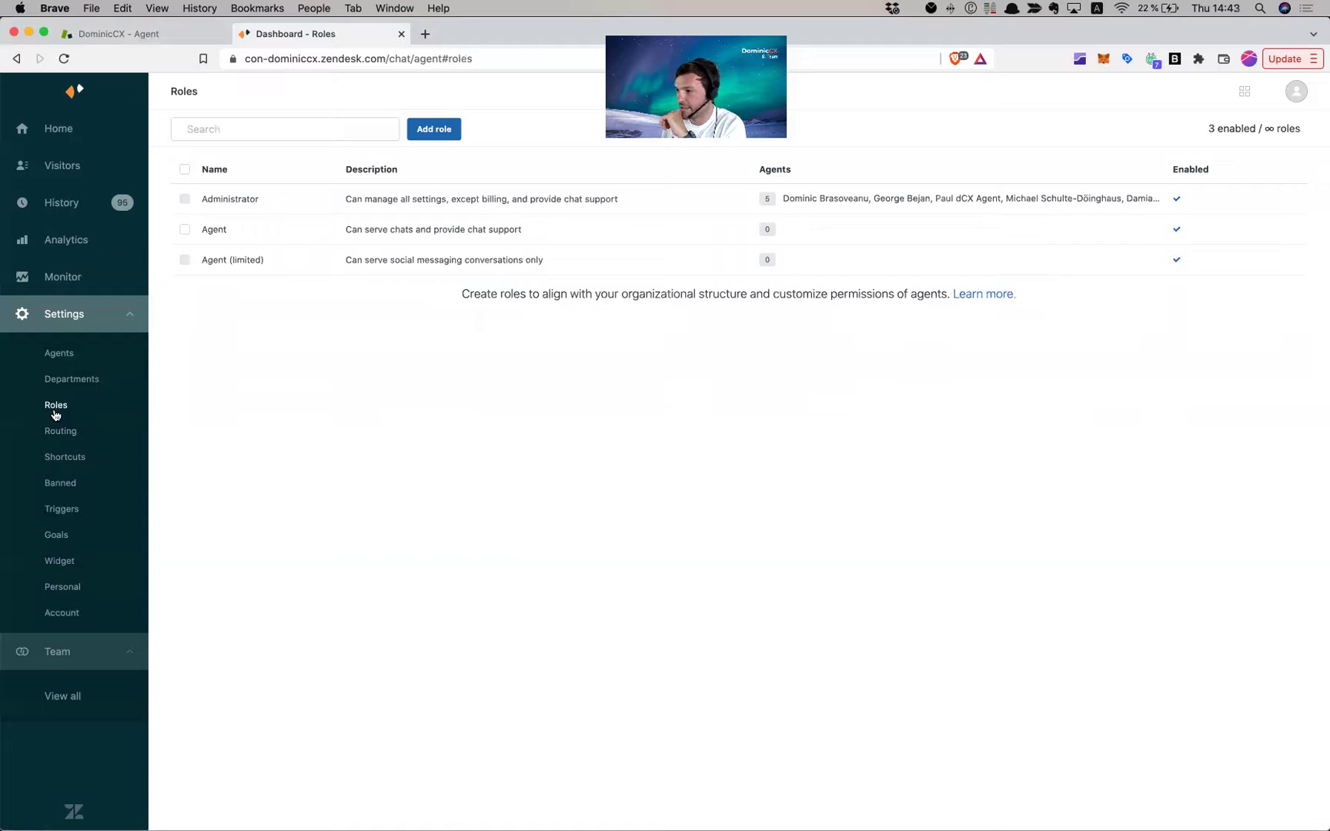
left_click(67, 587)
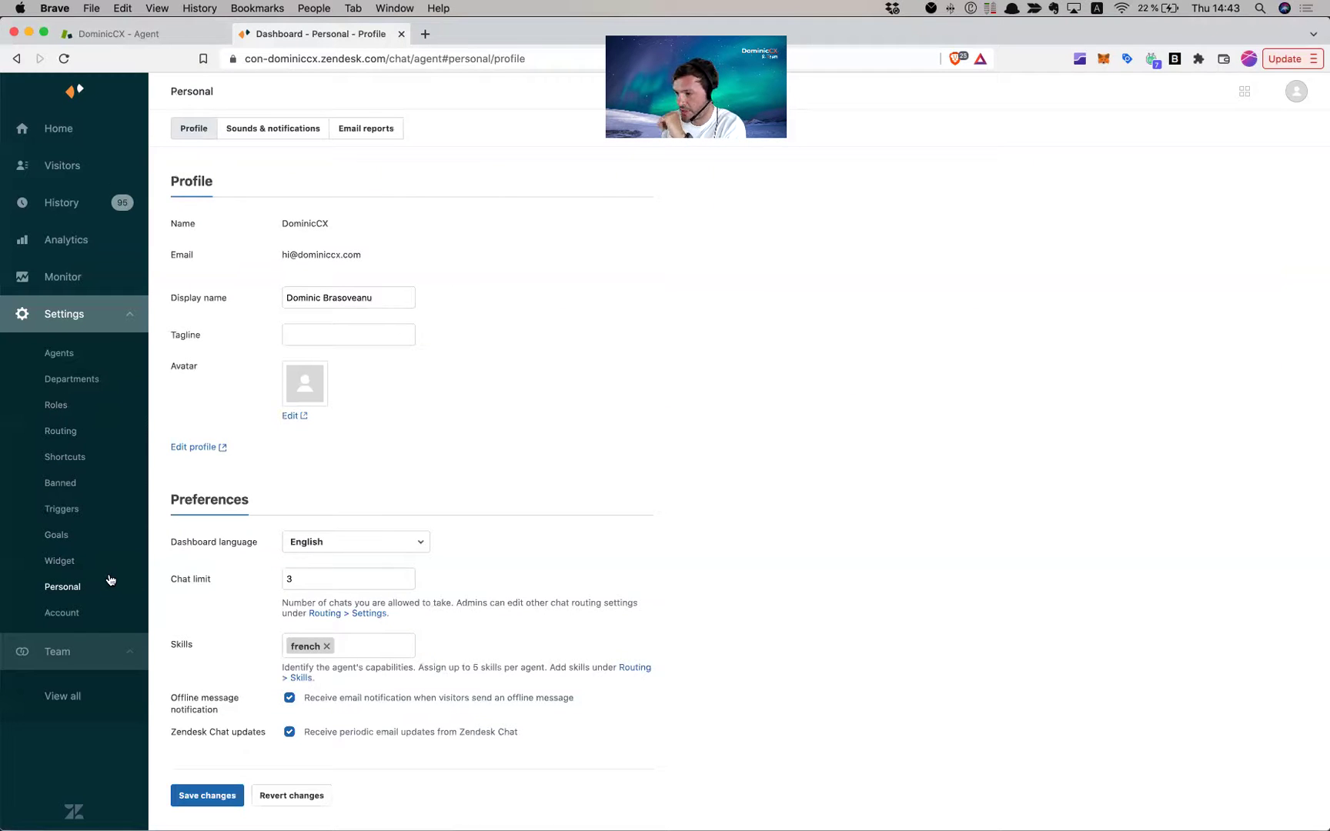
left_click(361, 645)
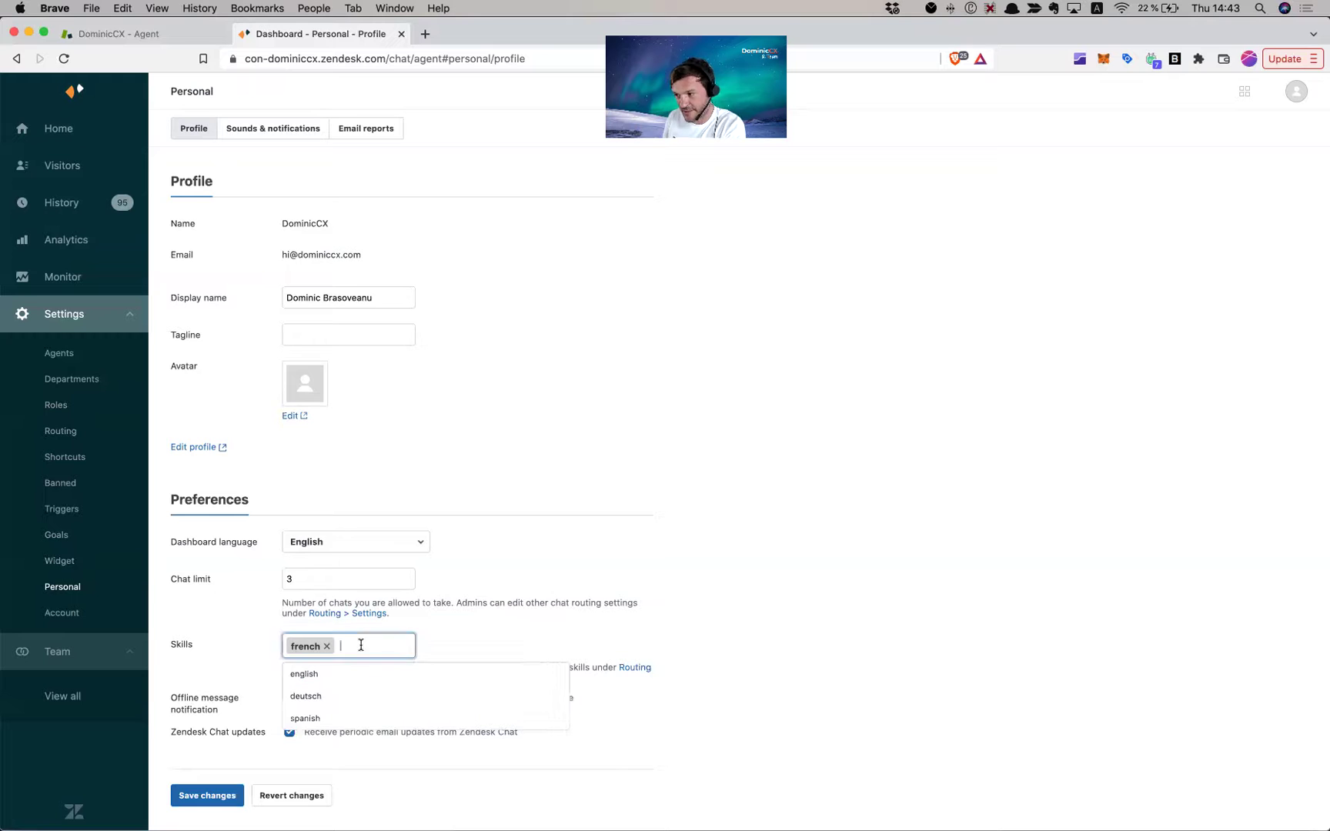
left_click(330, 696)
scroll(802, 582, "down", 1)
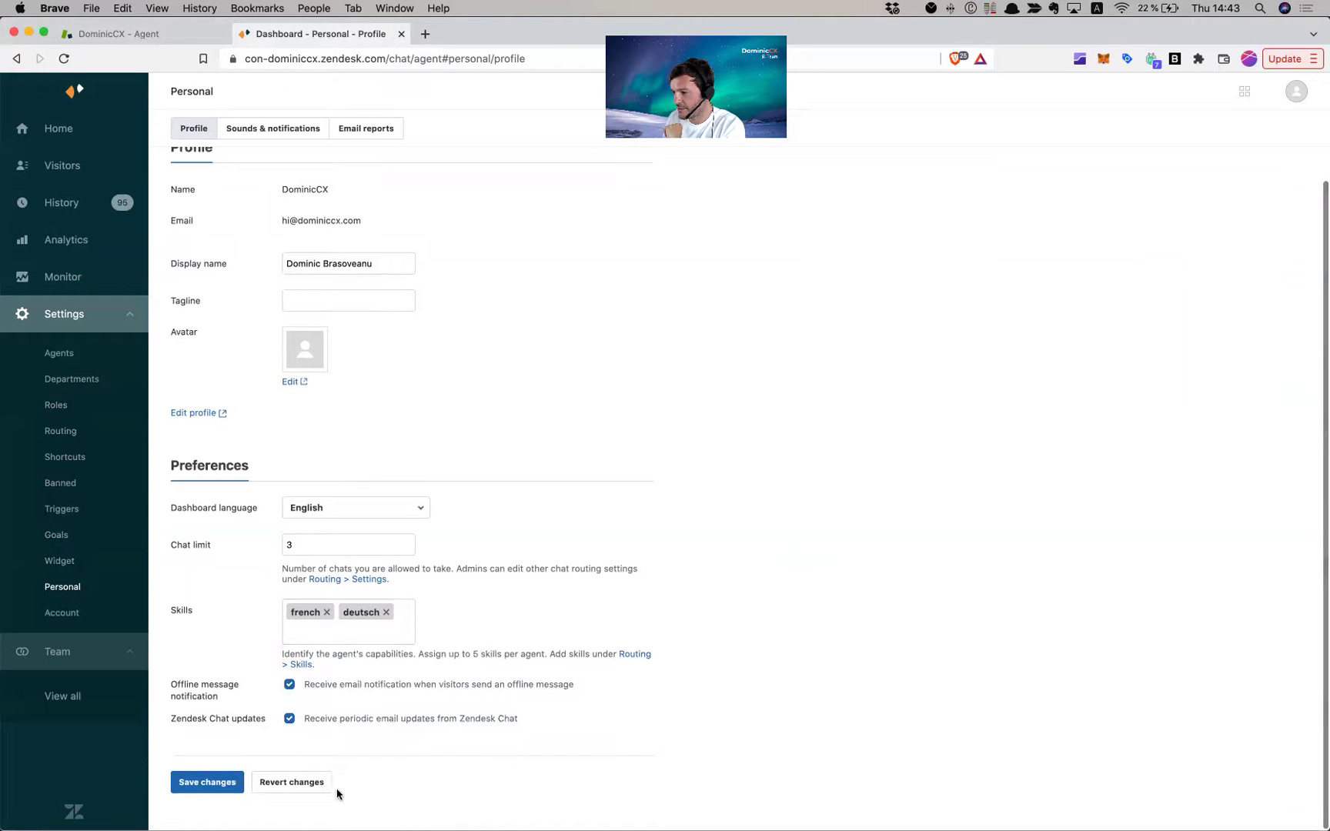
left_click(205, 790)
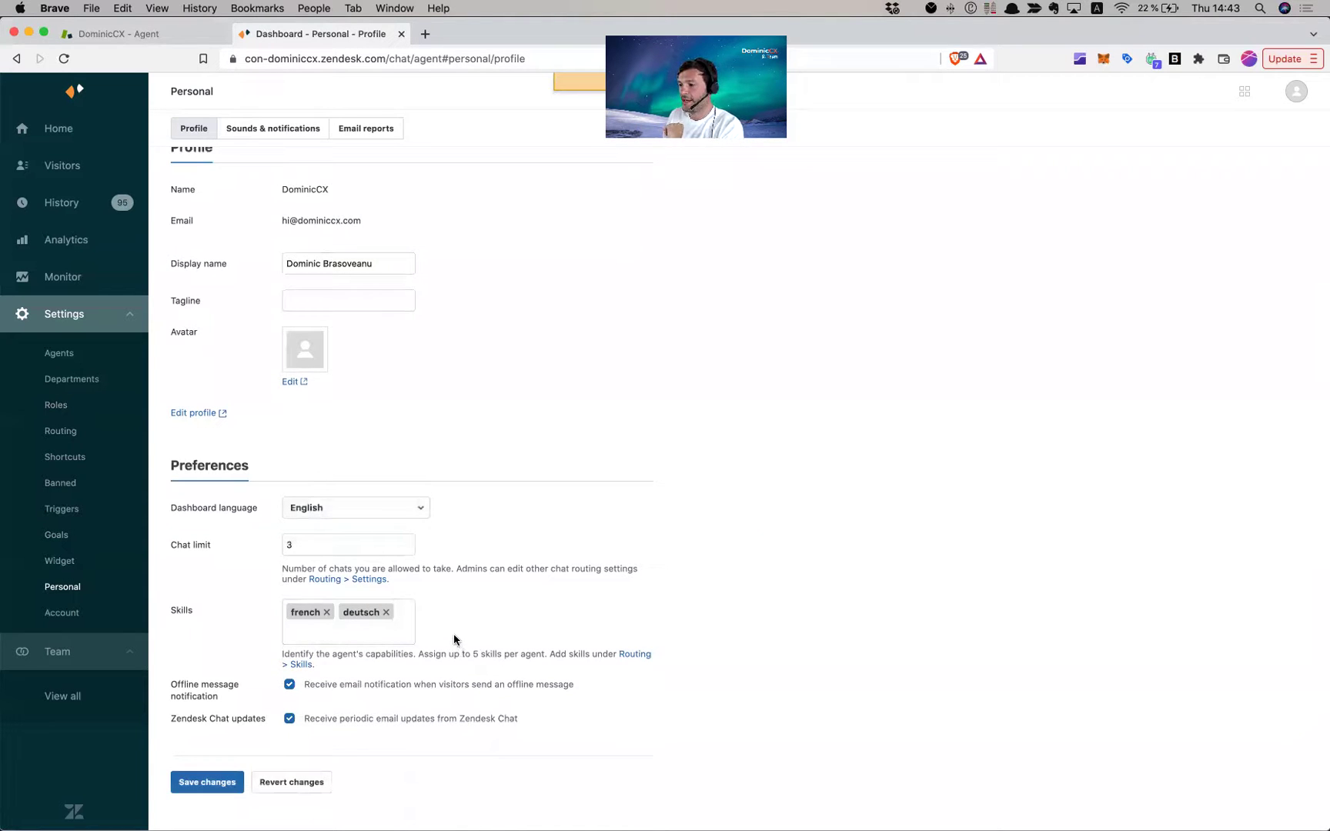
left_click(59, 352)
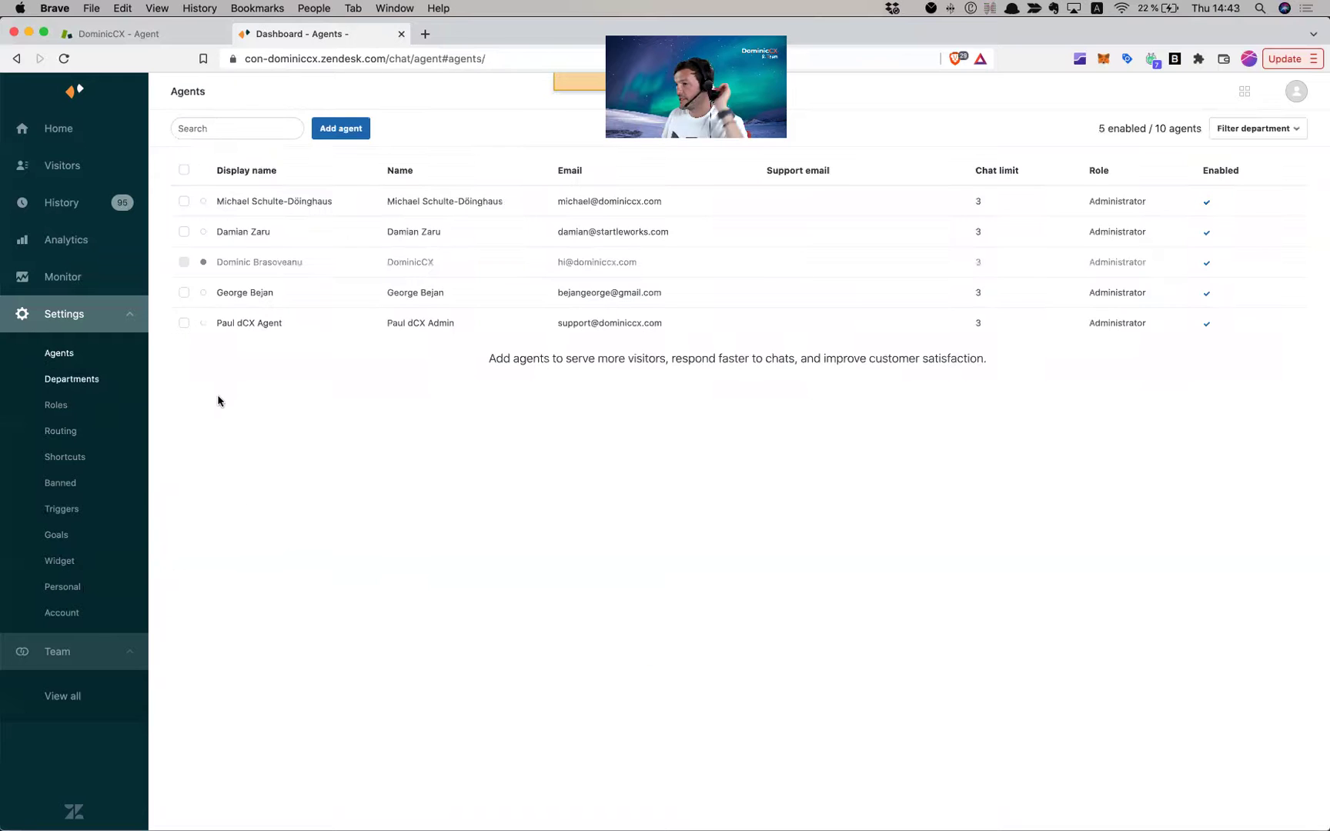
Step: Give the first agent the deutsch skill, save, and reopen the agent to confirm it
left_click(437, 204)
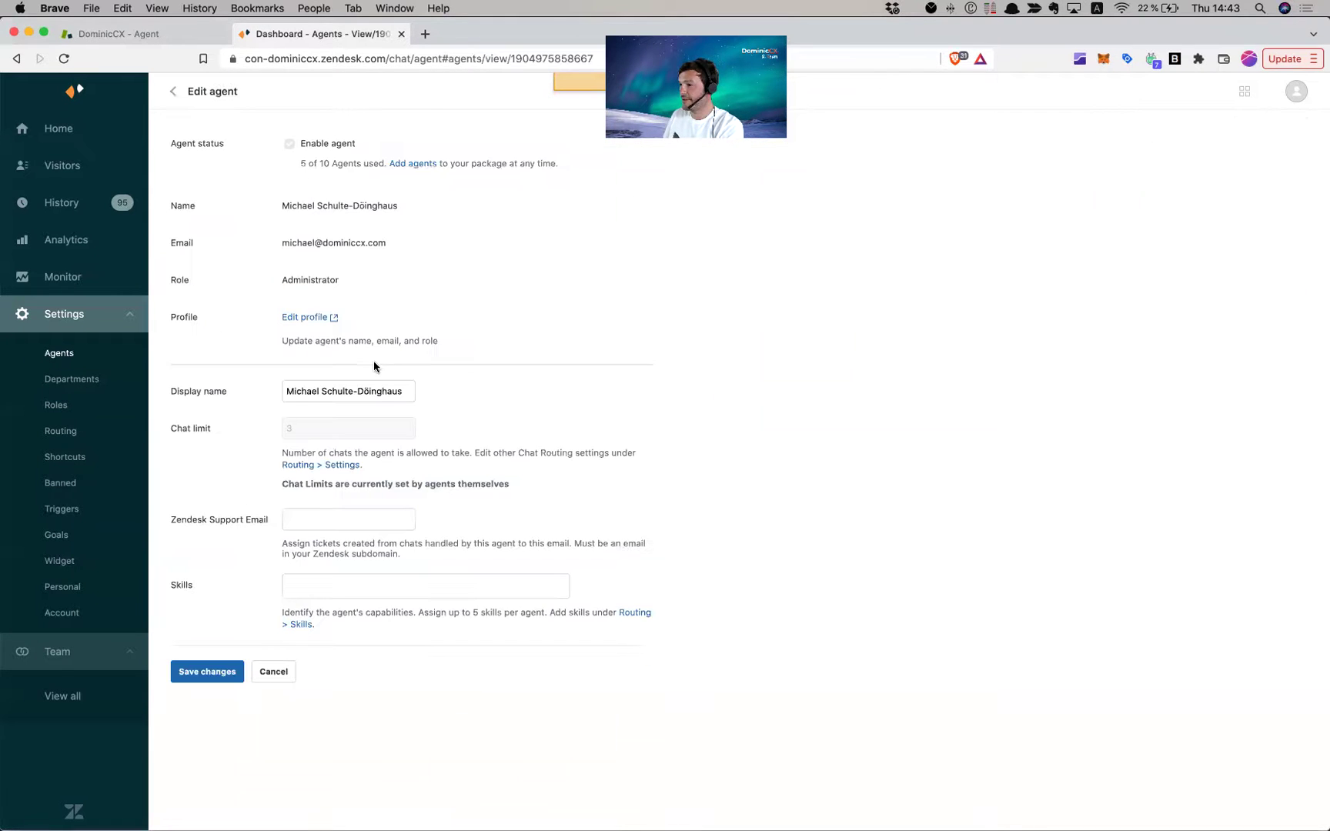
left_click(319, 585)
left_click(320, 658)
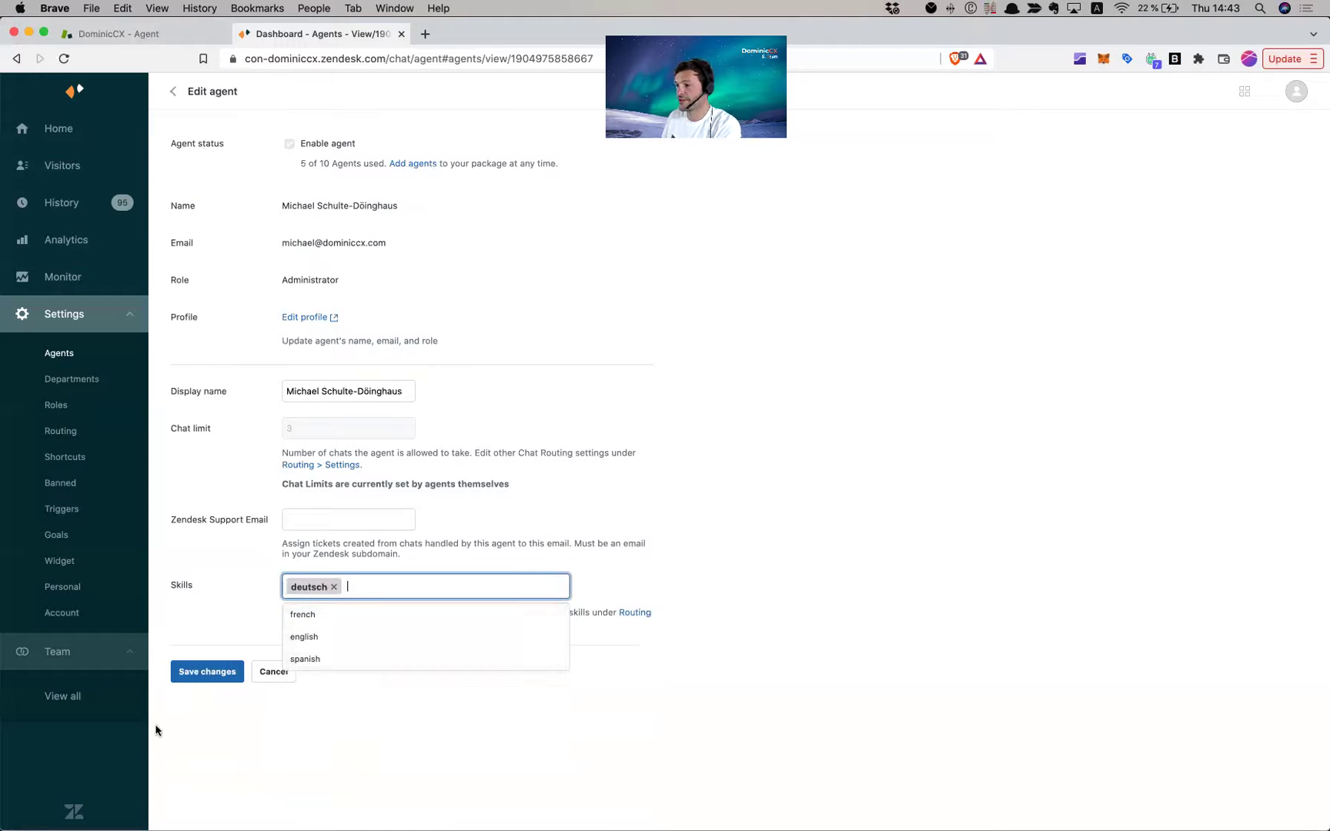
left_click(203, 673)
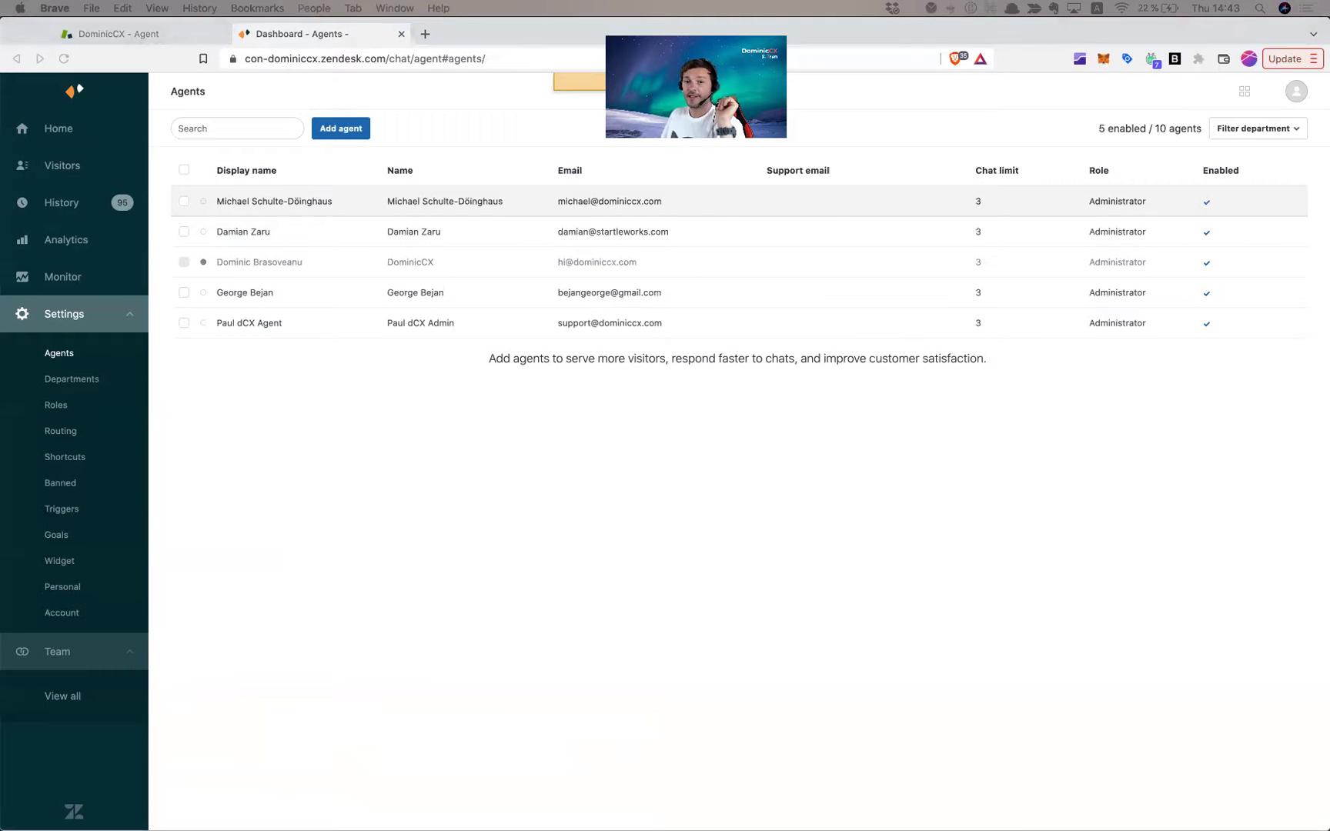
left_click(609, 439)
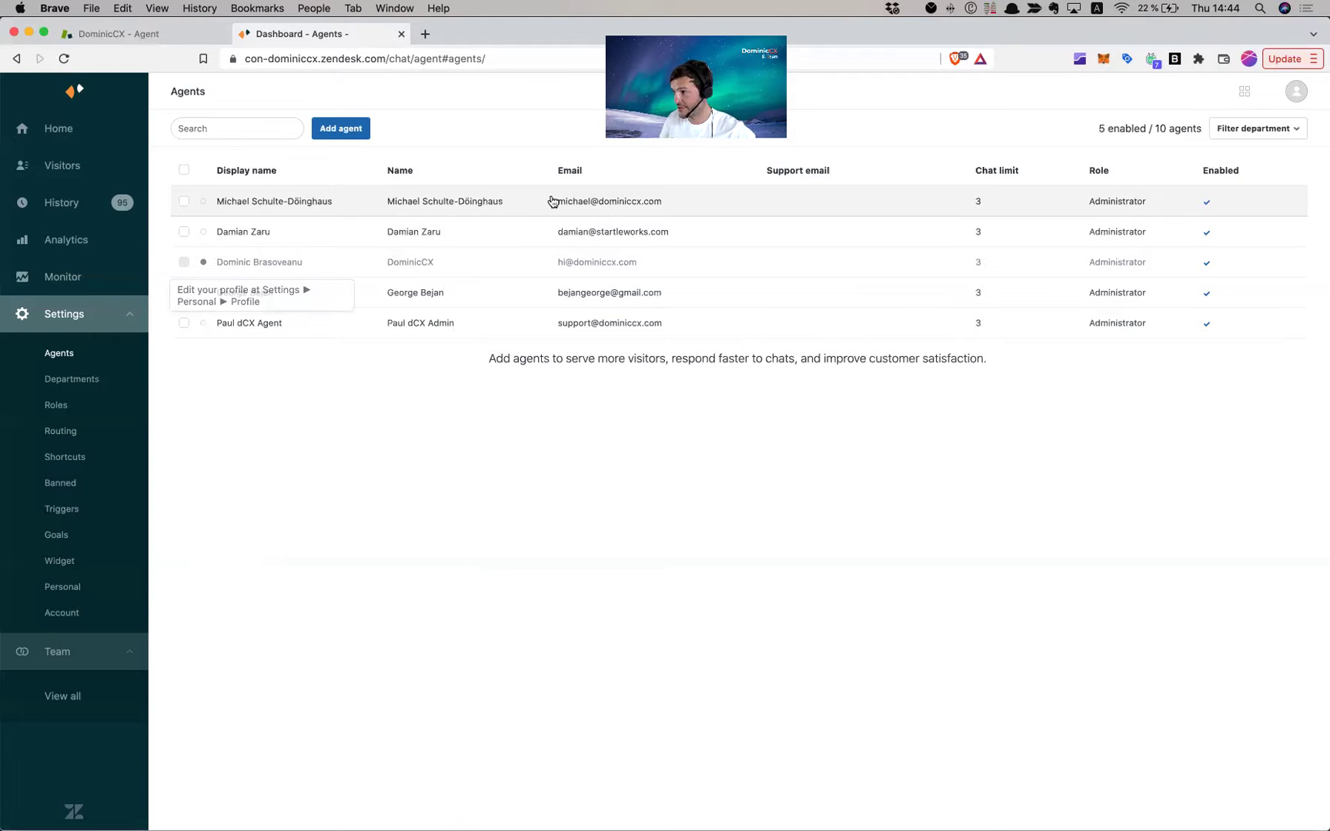
left_click(297, 201)
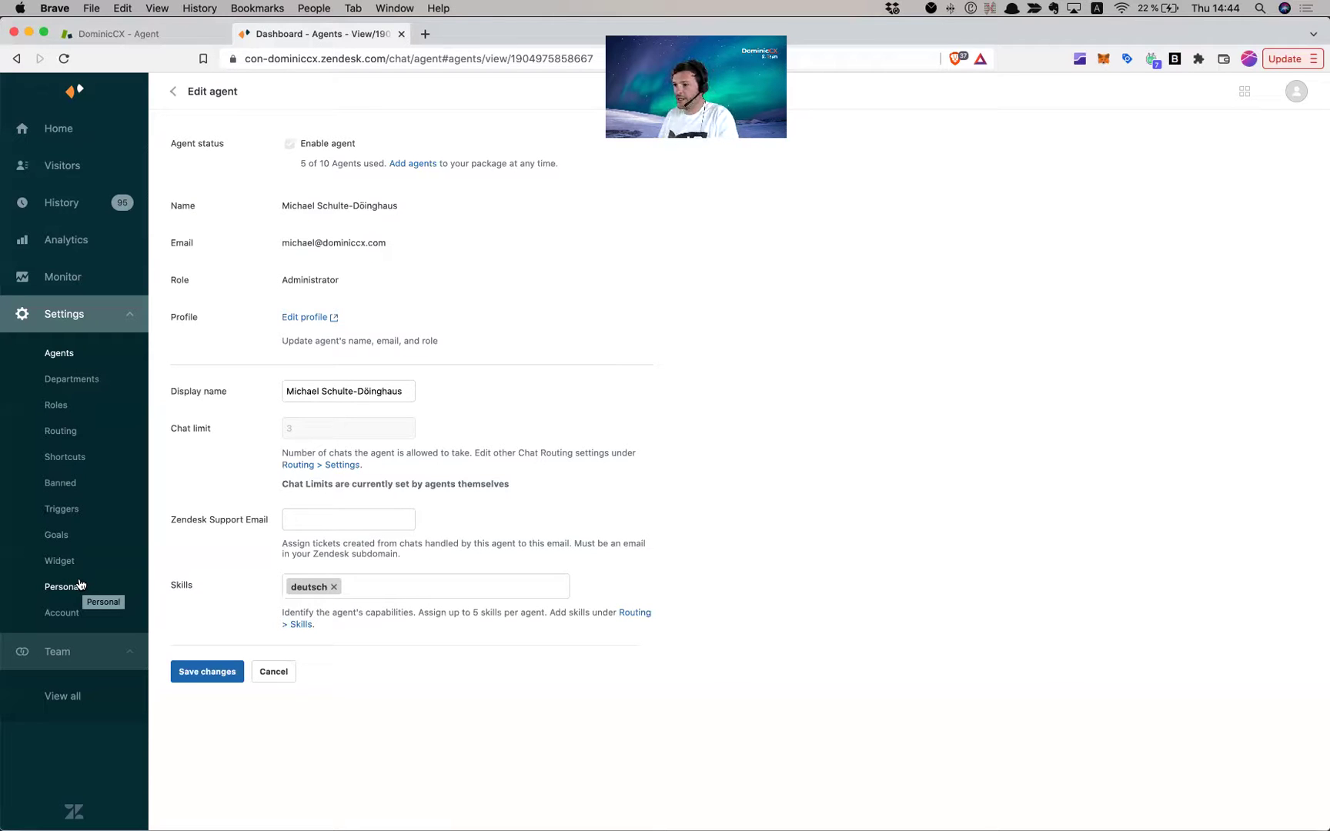
left_click(52, 510)
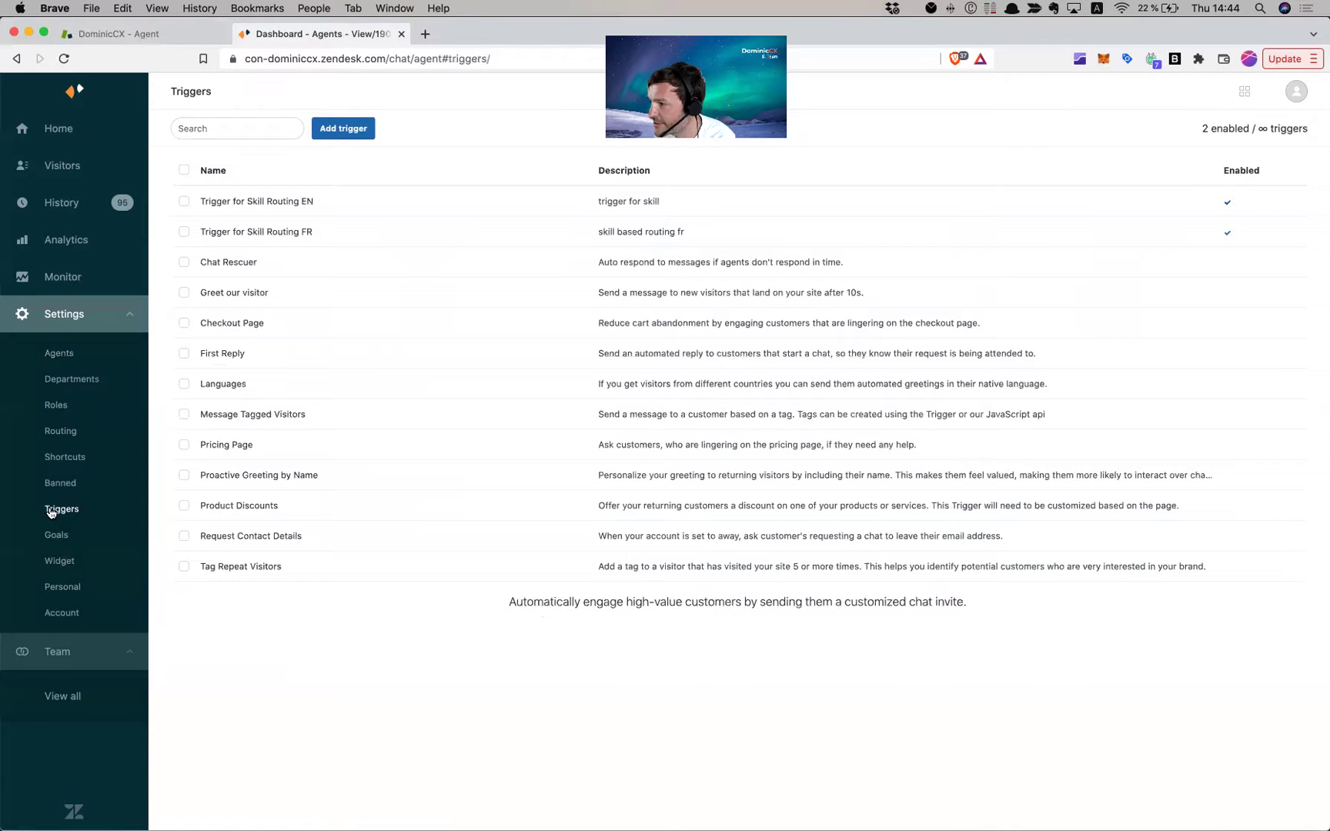
Step: Start a new trigger named 'Assign German tag to visitor' limited to the Chat channel
left_click(344, 128)
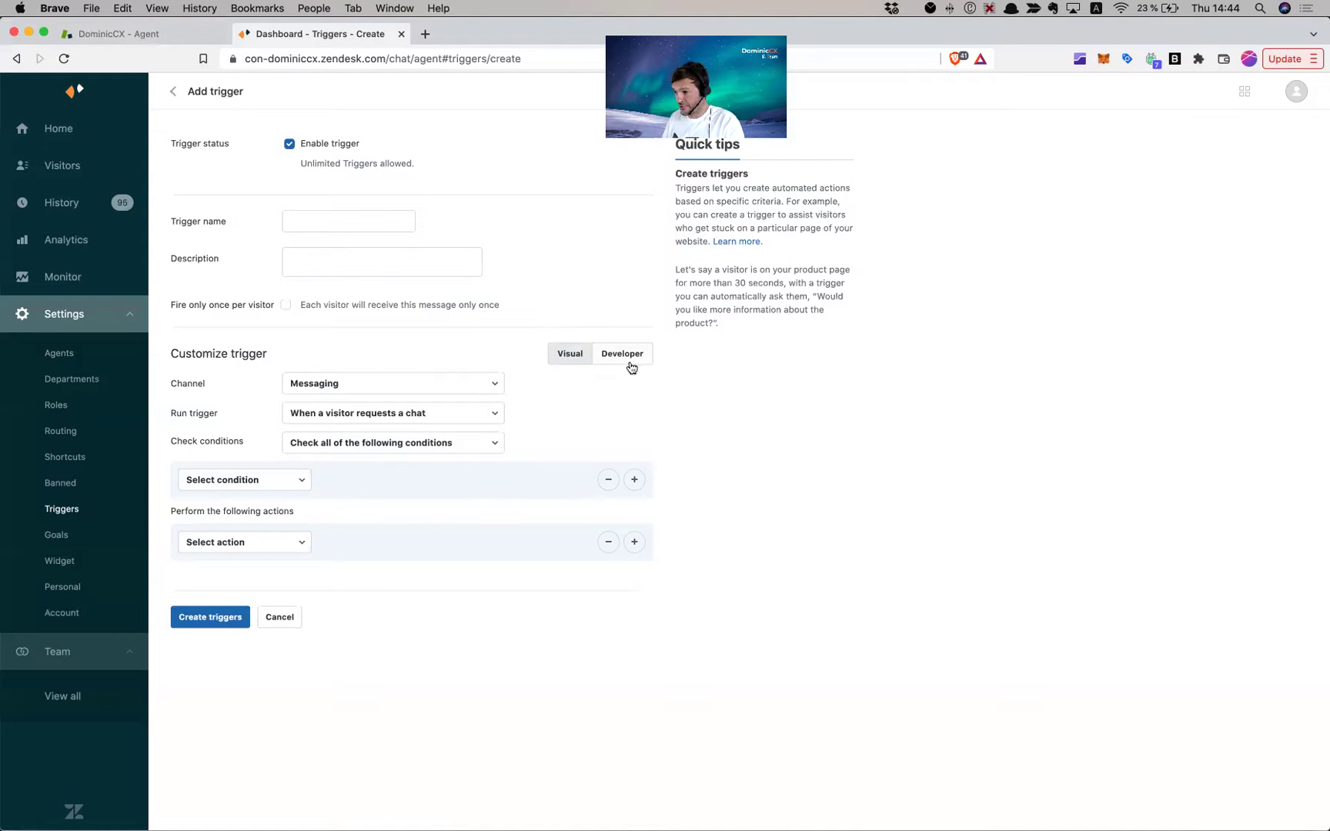
left_click(340, 218)
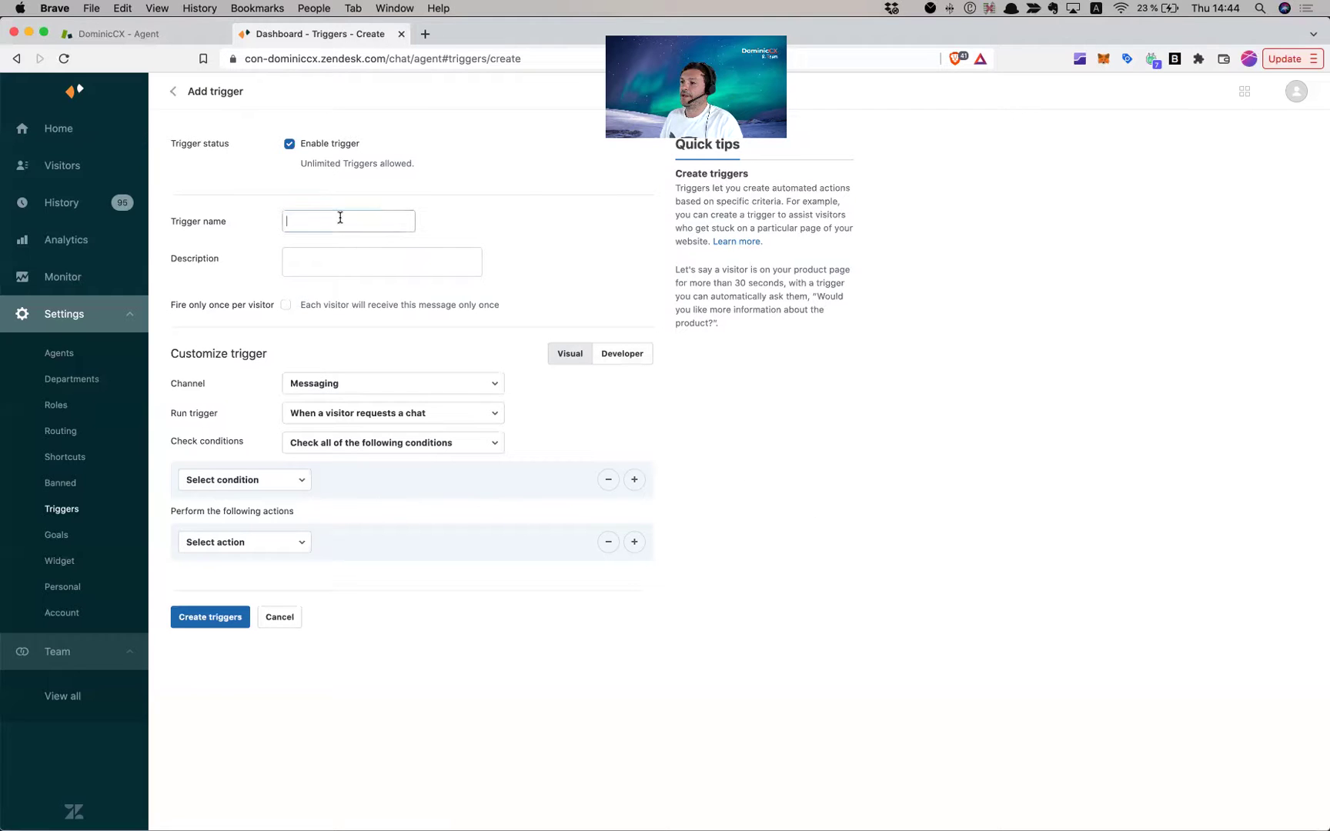
type("Aas")
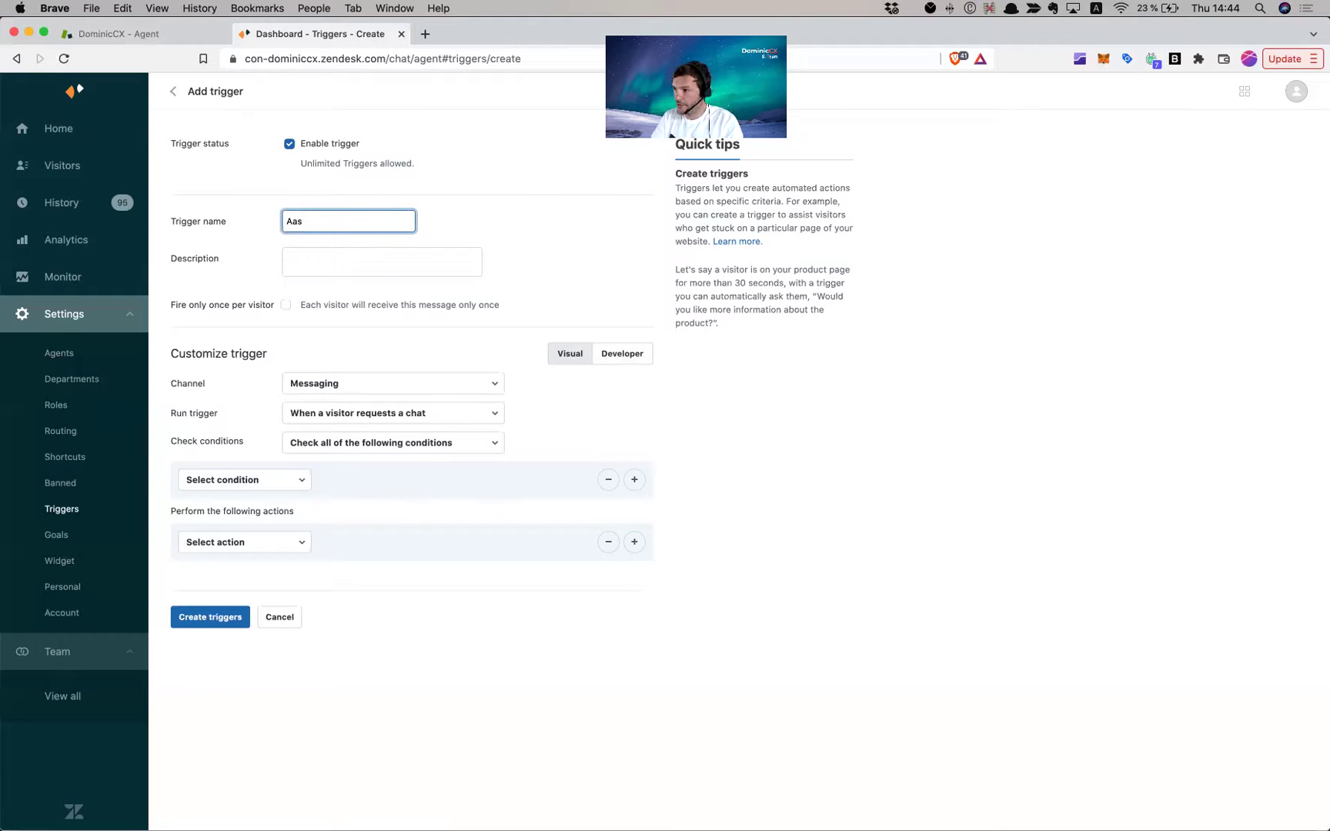
type("sssig")
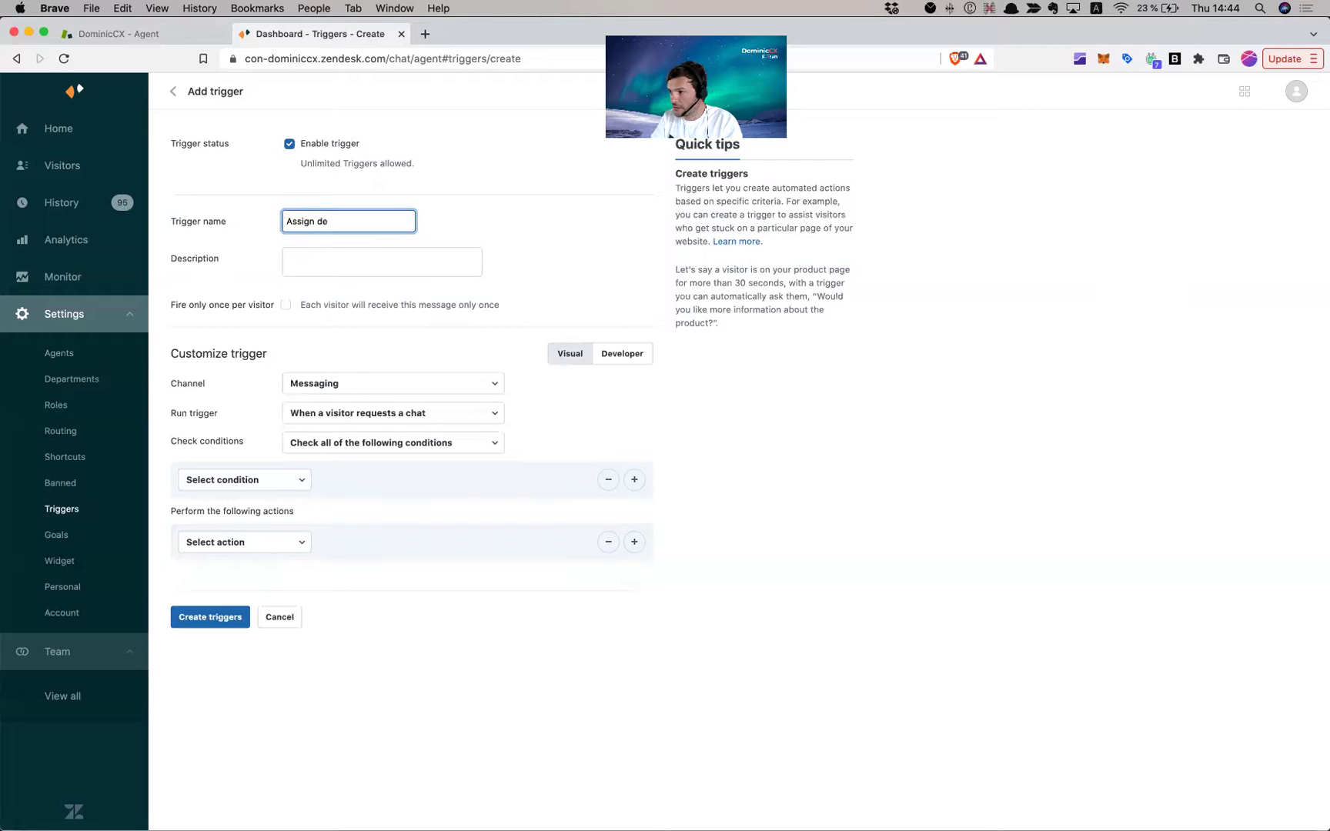
type("n Gerrma")
key("BackSpace")
key("BackSpace")
key("BackSpace")
key("BackSpace")
type("erman")
key("BackSpace")
key("BackSpace")
key("BackSpace")
type("rman ")
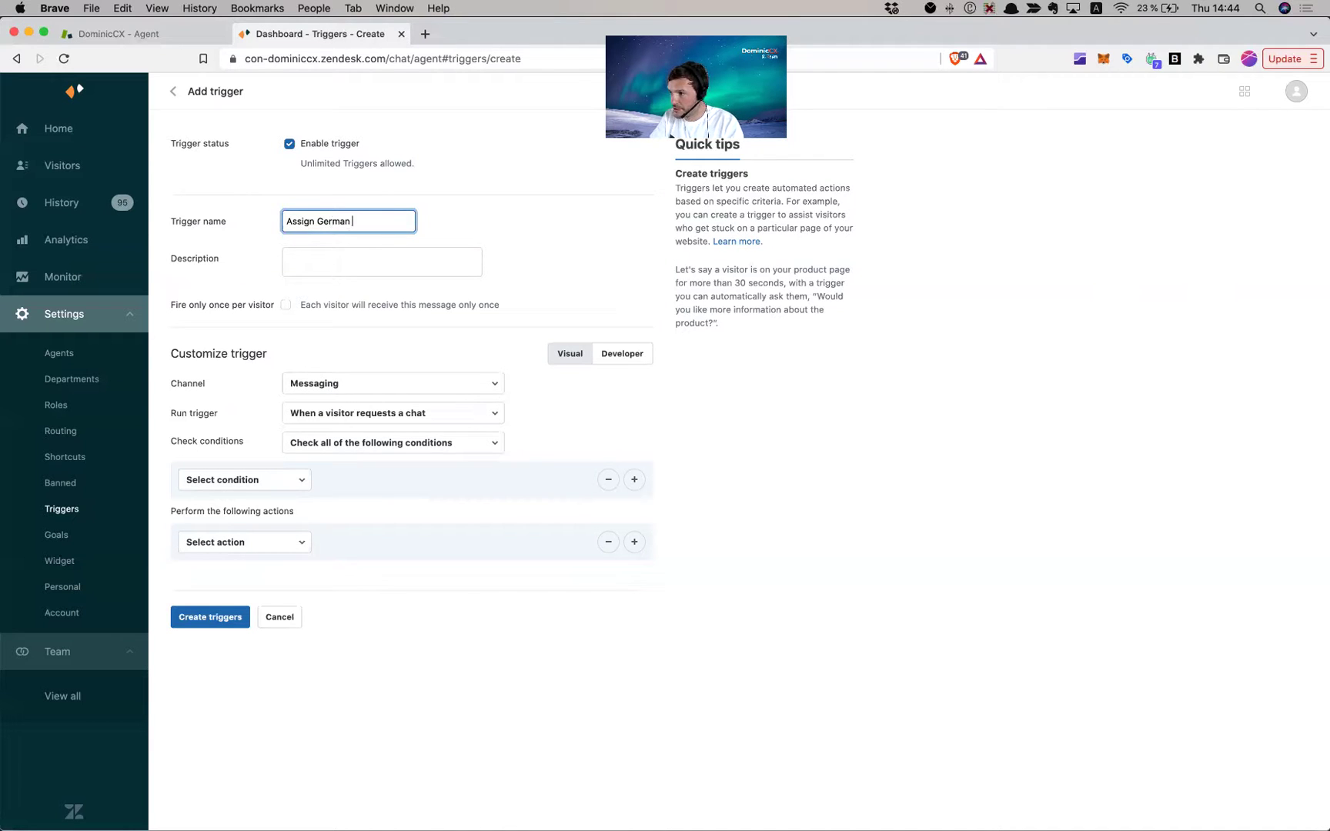
type("tag to visitor")
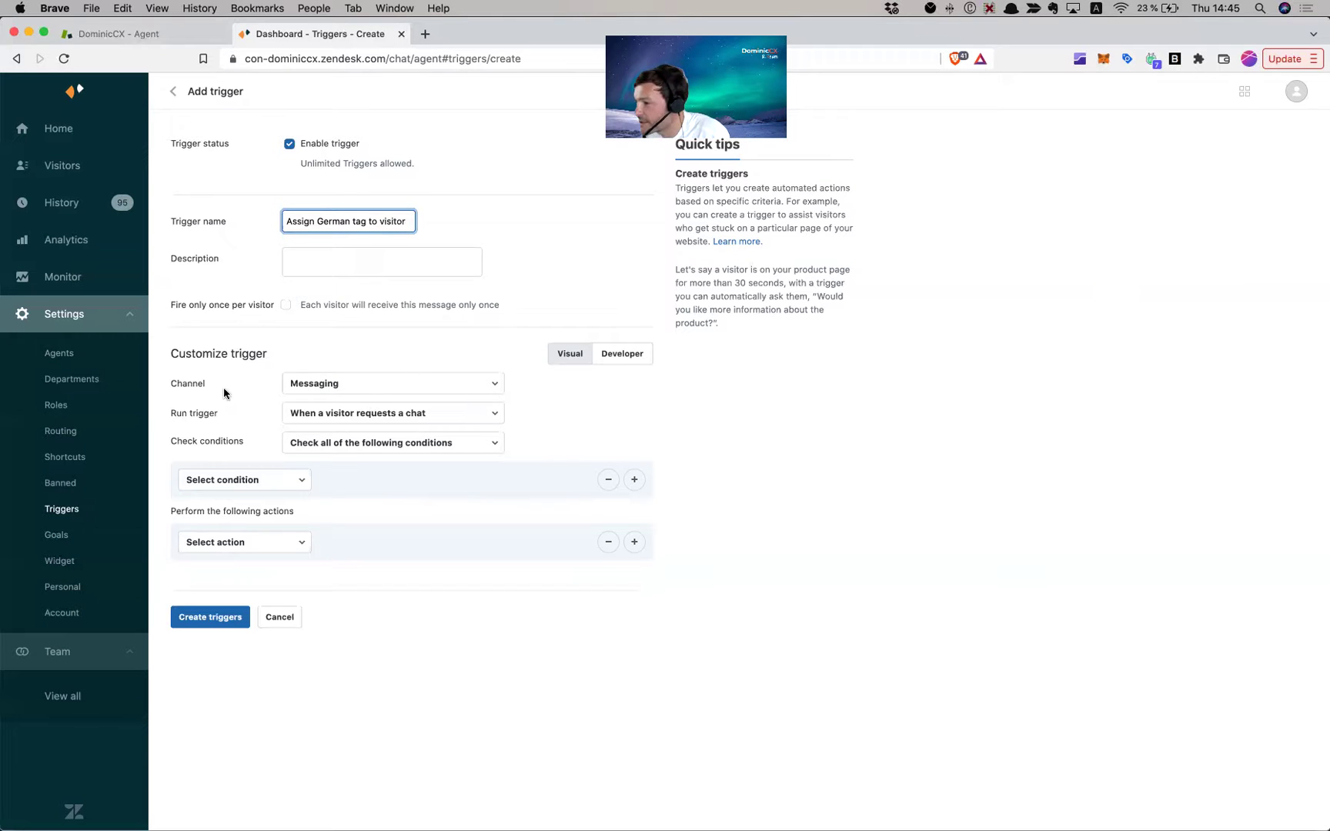
left_click(374, 388)
left_click(361, 371)
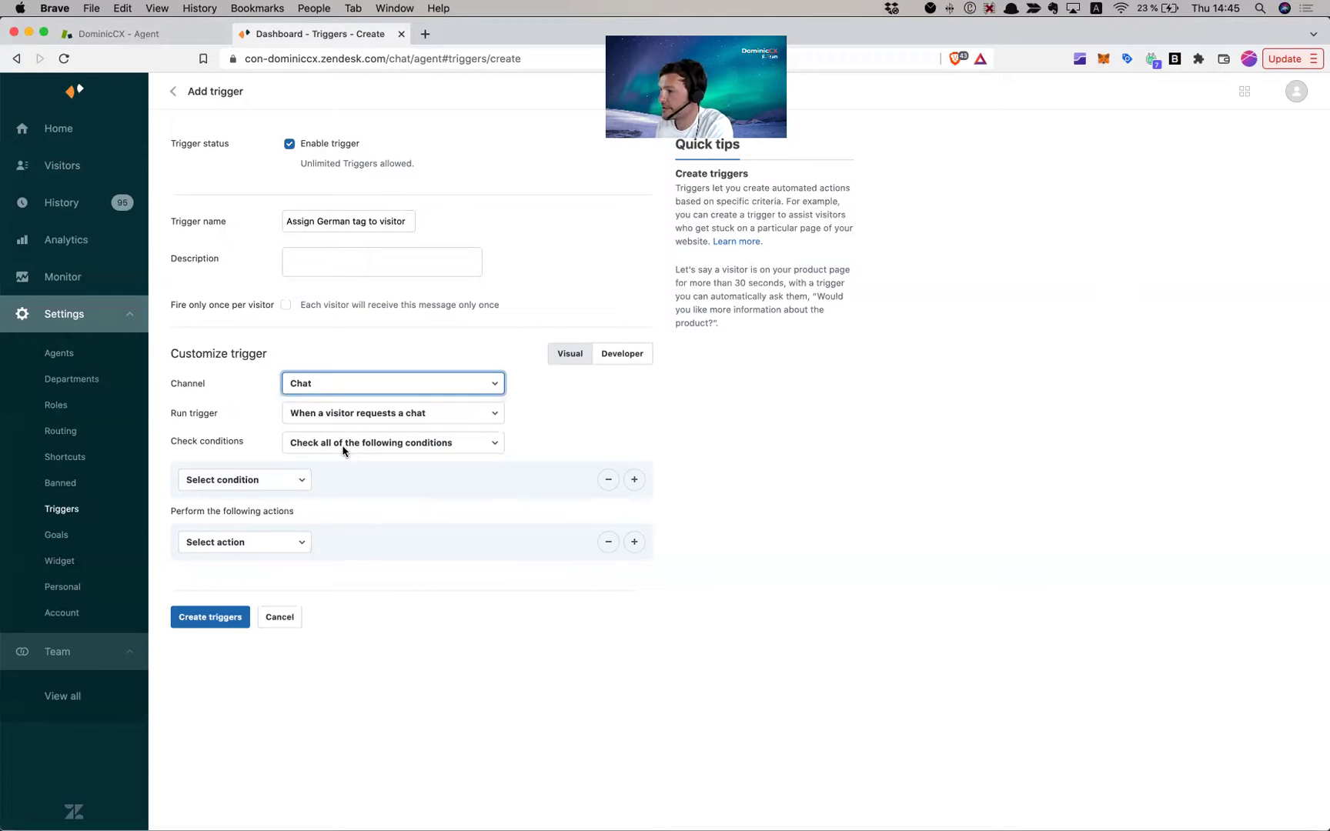
Step: Add the trigger condition Visitor country code Equals de
left_click(260, 480)
scroll(260, 538, "down", 5)
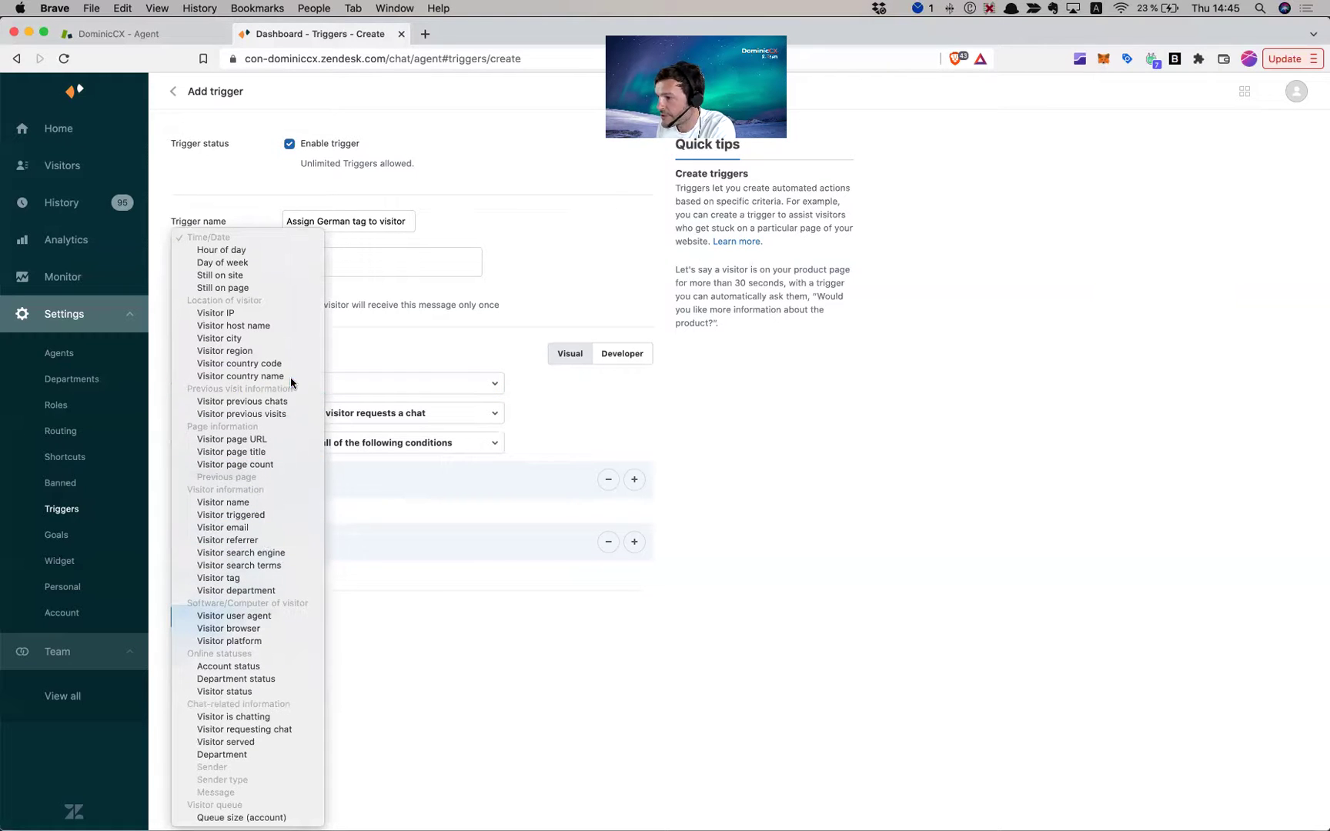
left_click(270, 368)
left_click(575, 475)
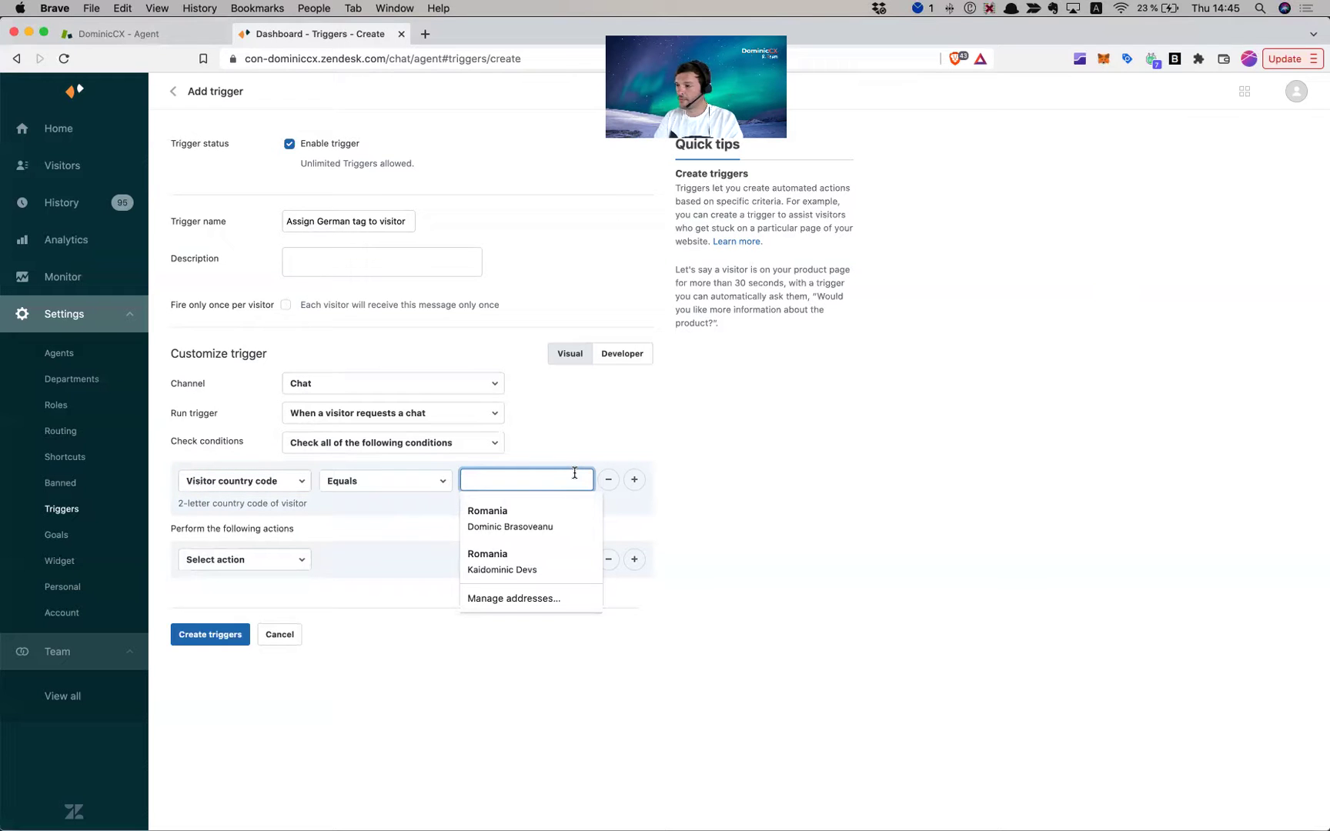
type("de")
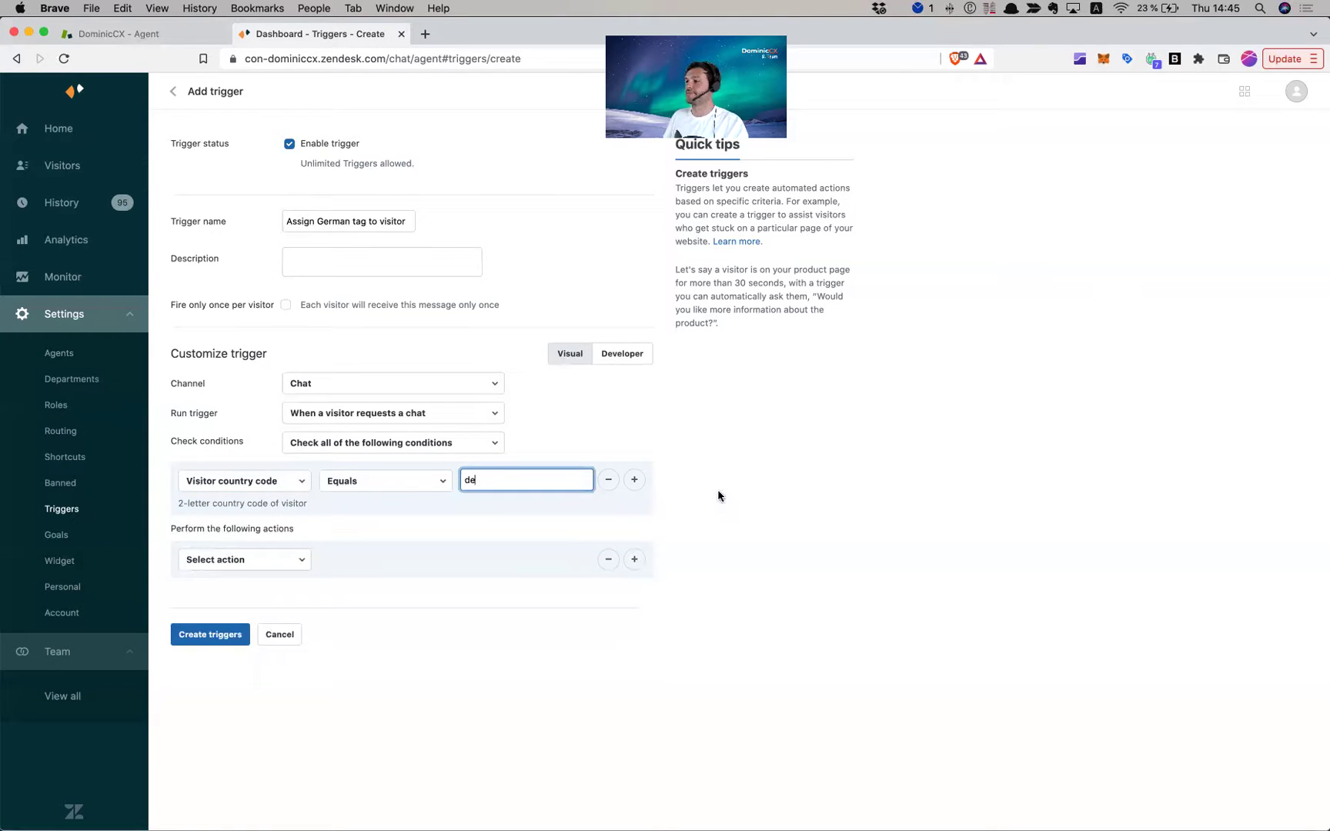
left_click(723, 524)
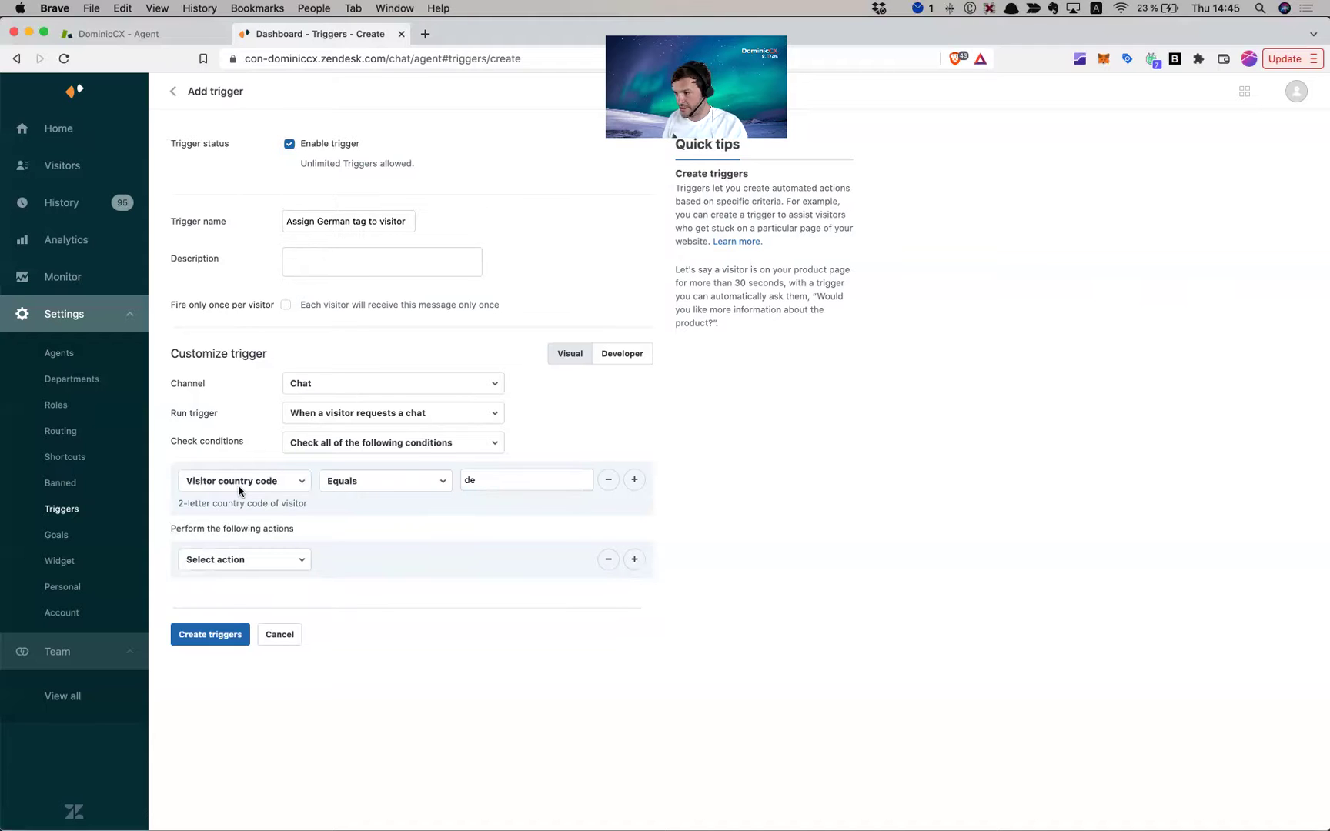
Step: Add the action Add tag 'deutsch' and attempt to create the trigger
left_click(216, 564)
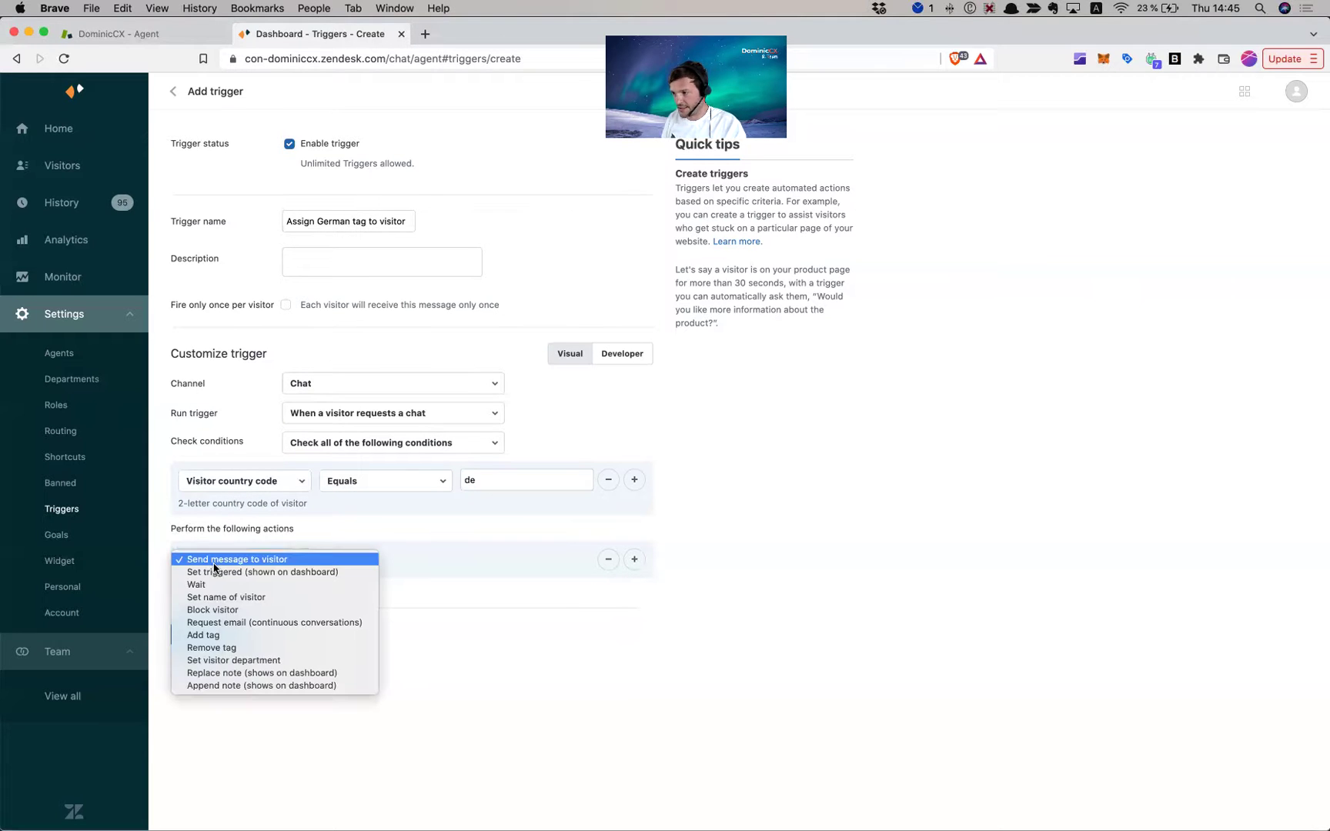
left_click(254, 634)
left_click(381, 558)
type("de")
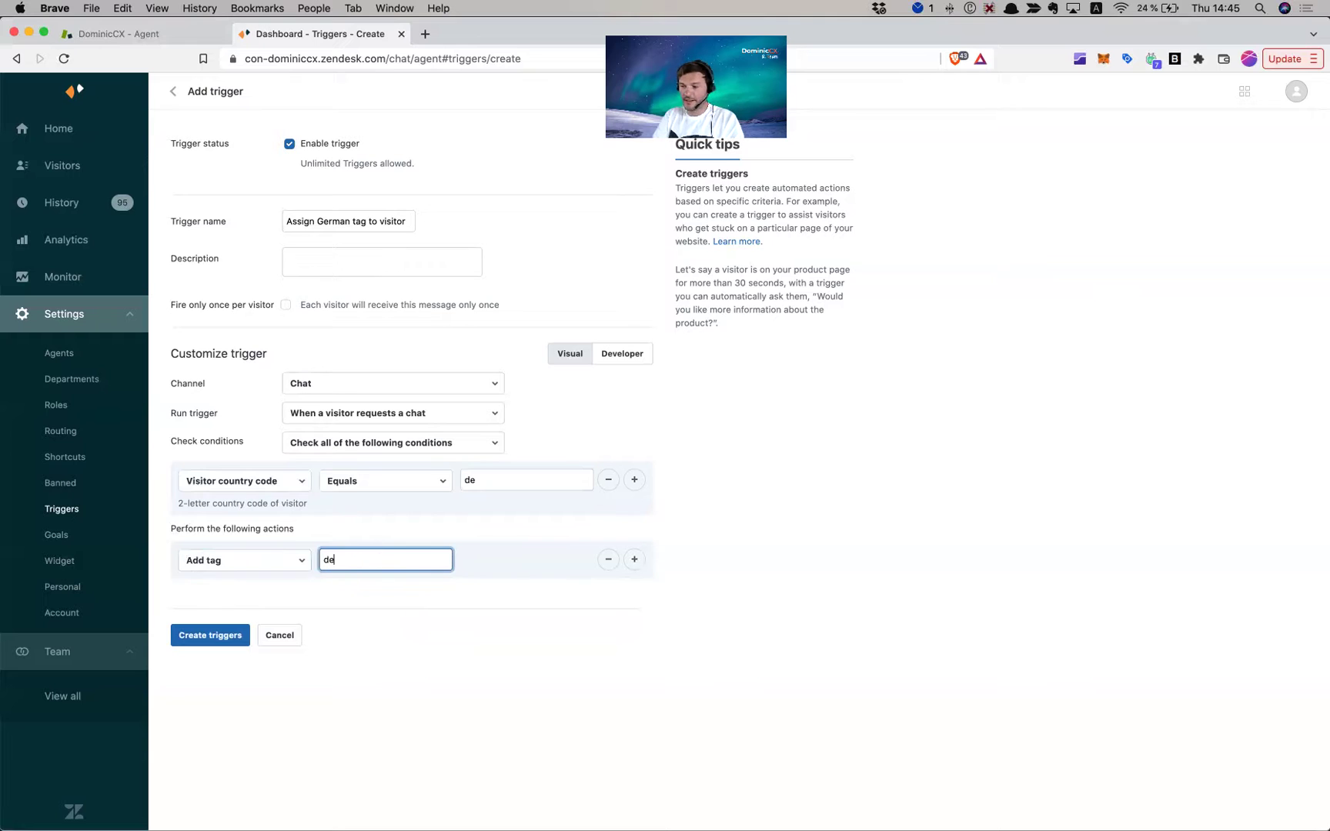
type("utsch")
left_click(499, 704)
double_click(361, 552)
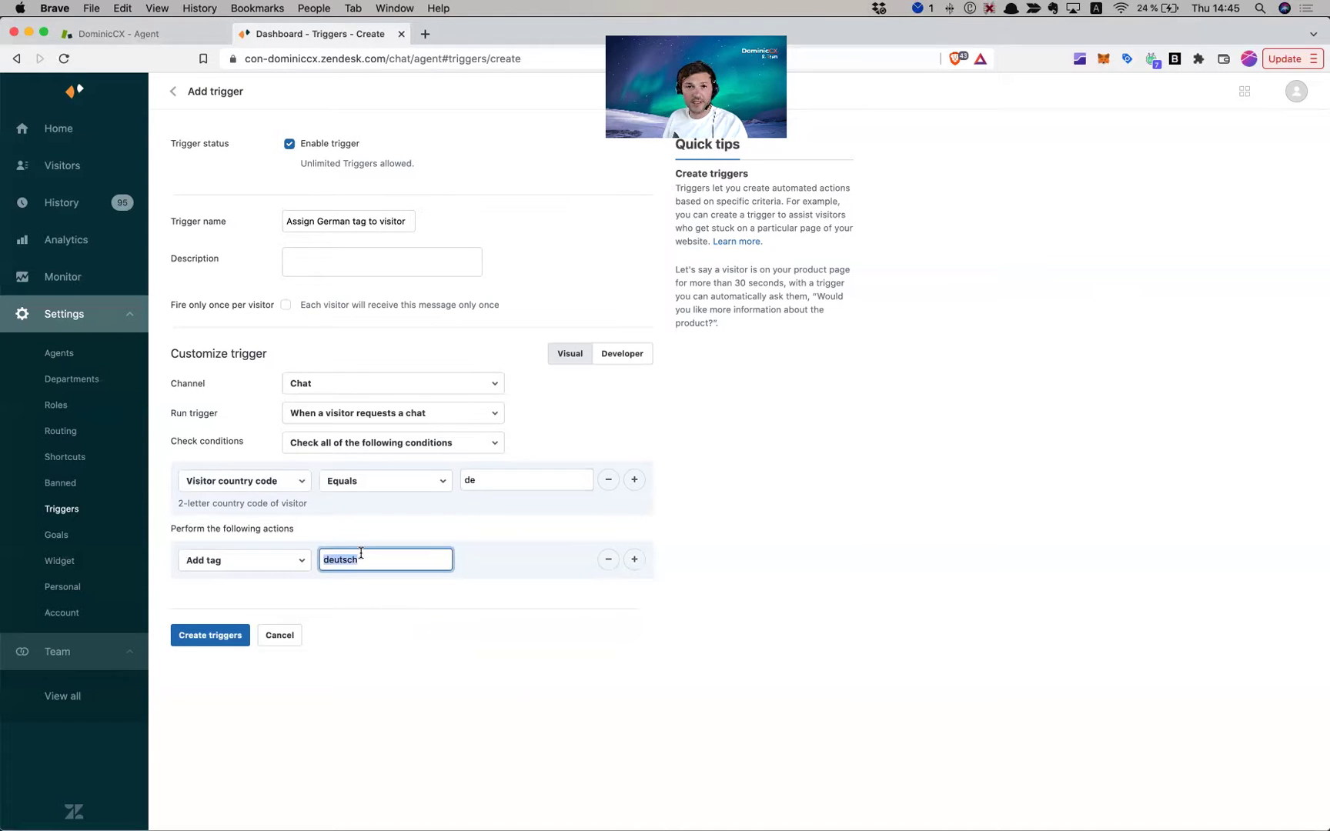
left_click(328, 556)
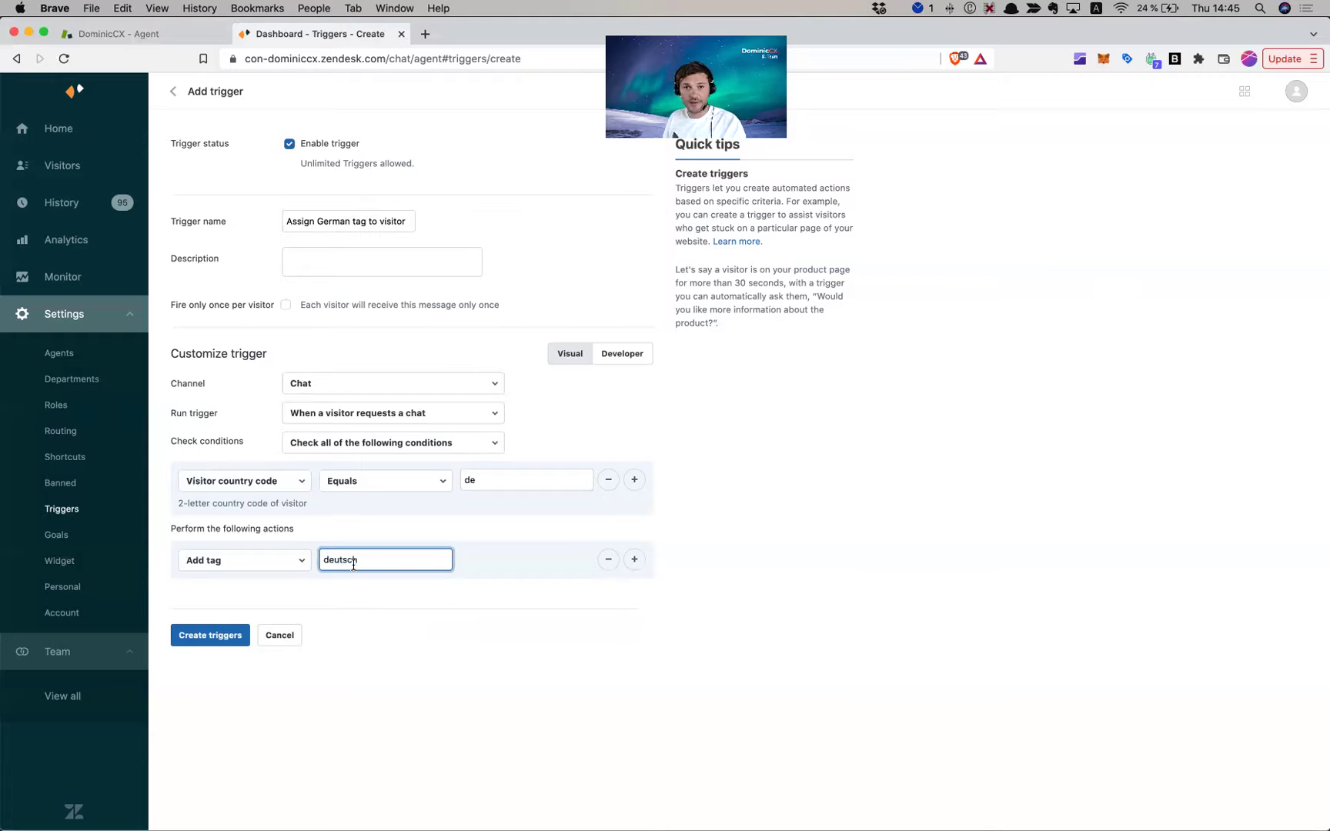
left_click(373, 638)
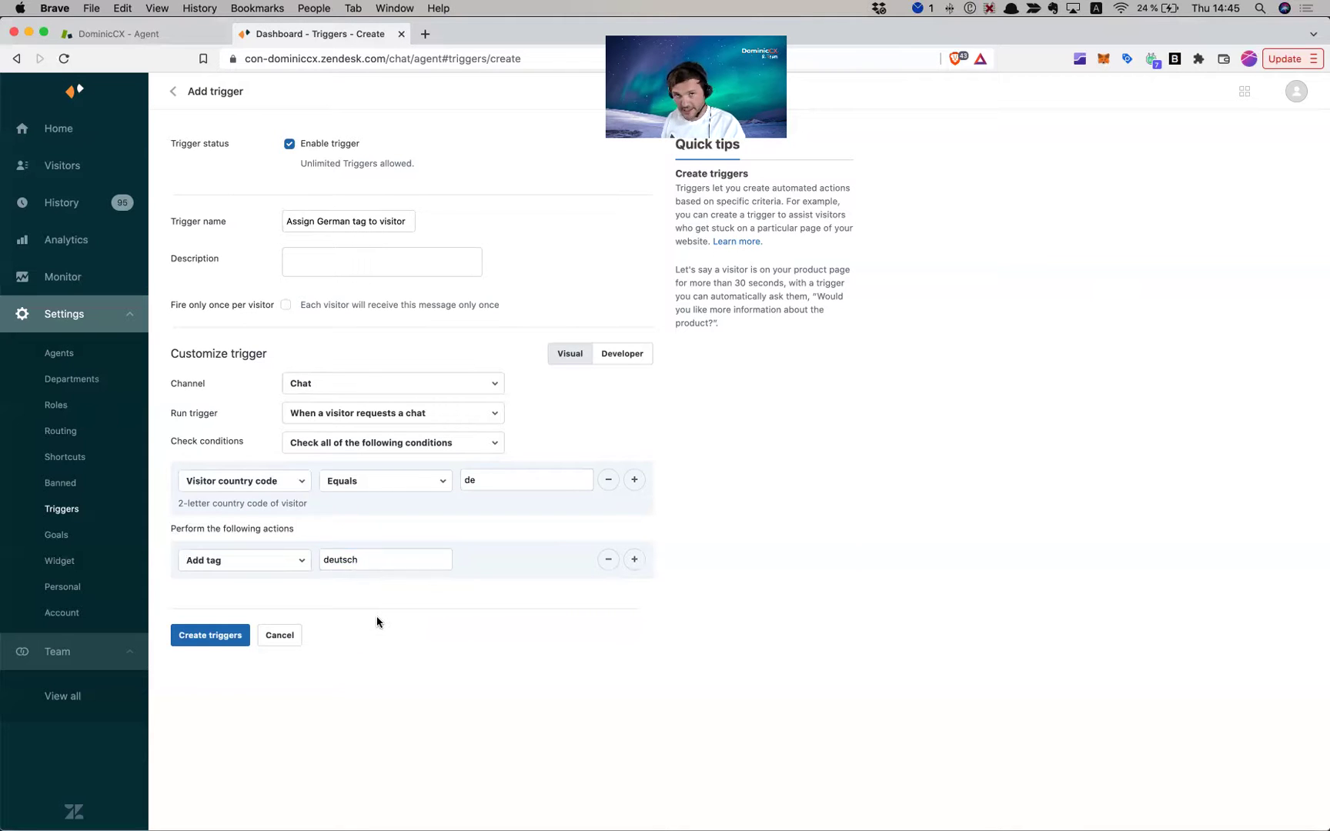
double_click(349, 561)
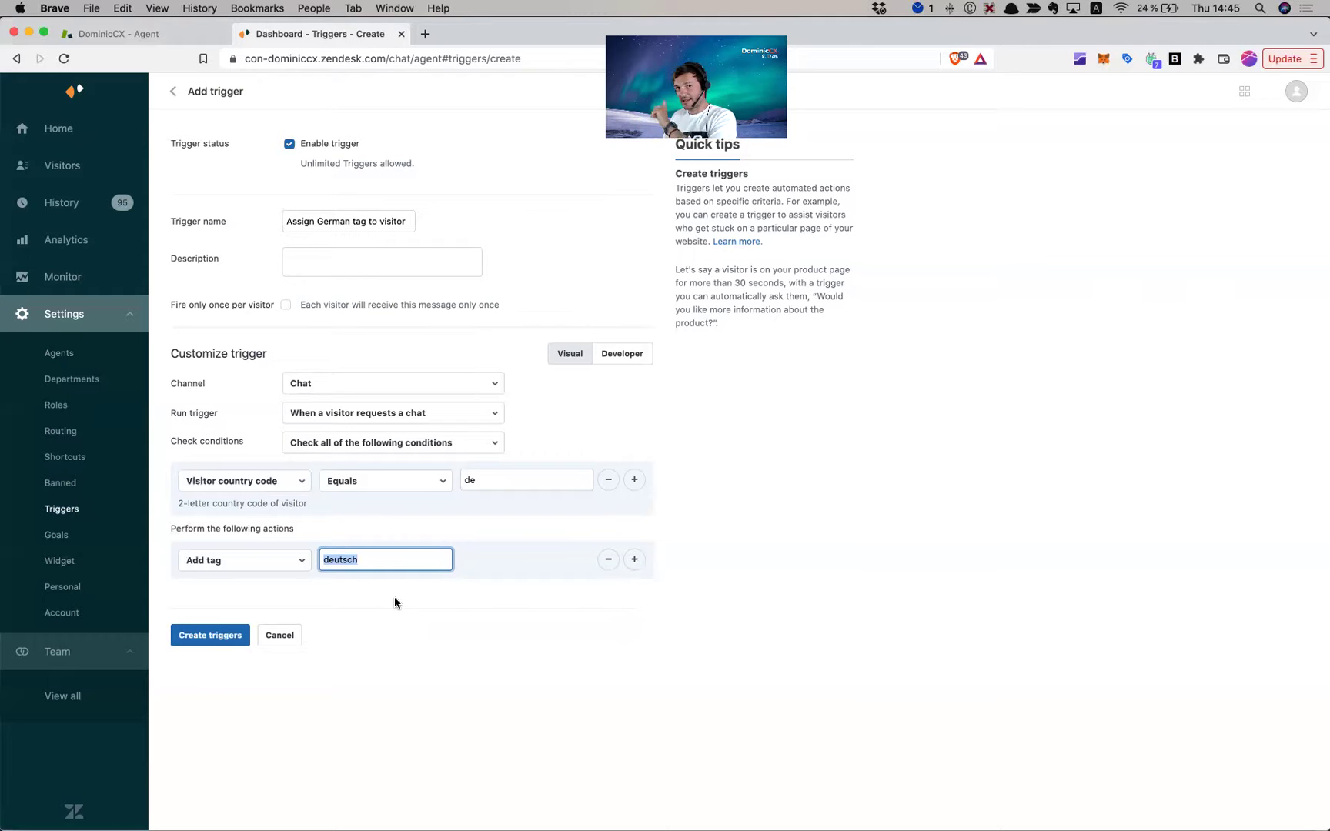
left_click(211, 635)
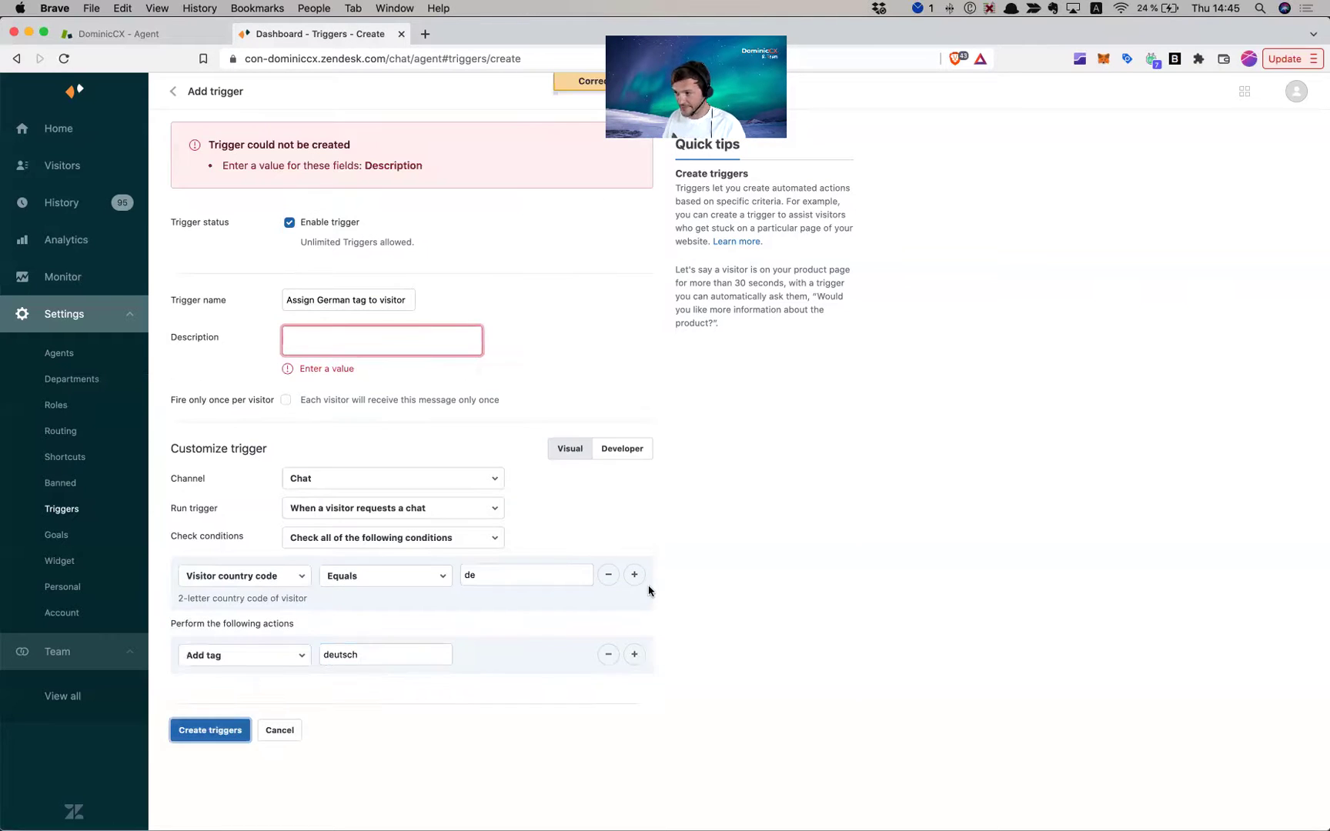
Step: Use the name 'Assign German tag to visitor' as the trigger's description and save it
left_click(369, 336)
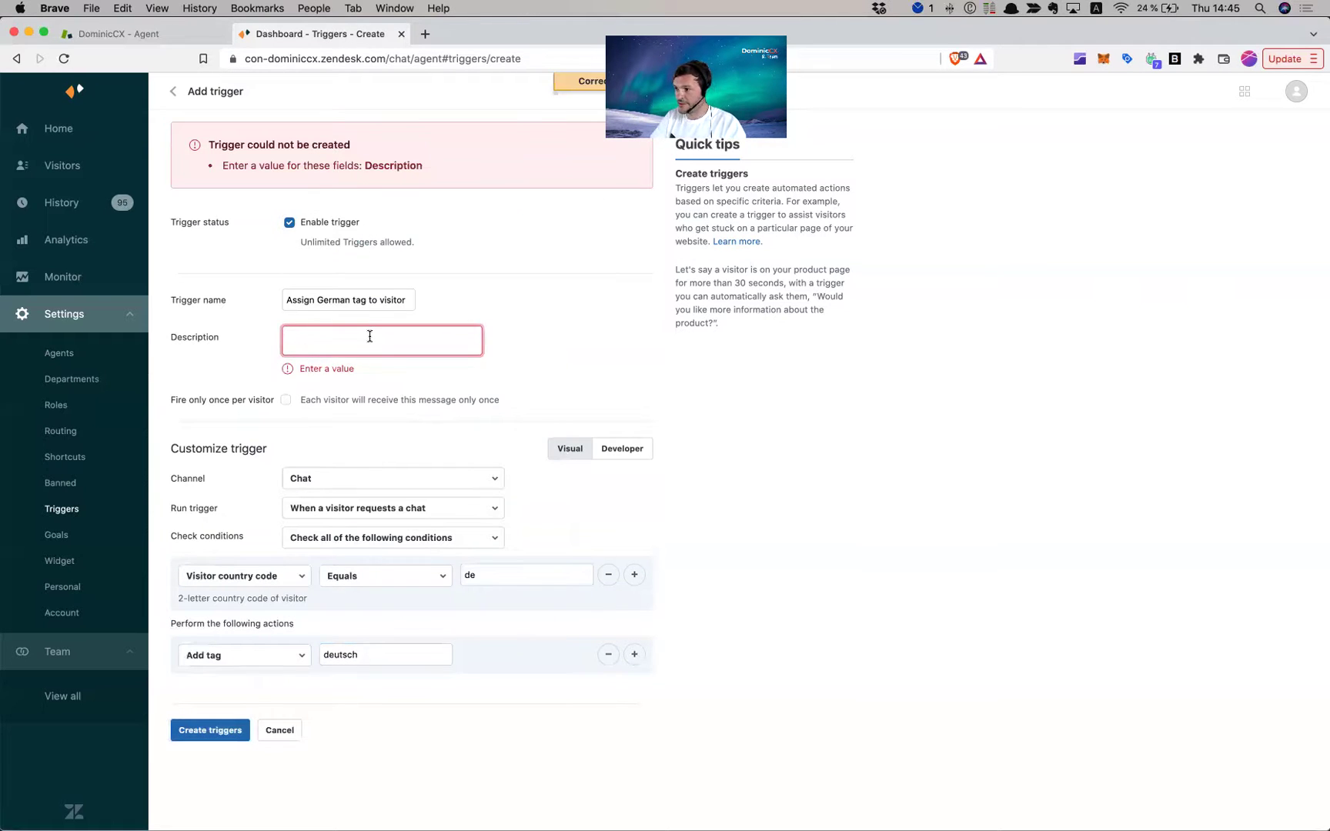
type("As")
key("BackSpace")
key("BackSpace")
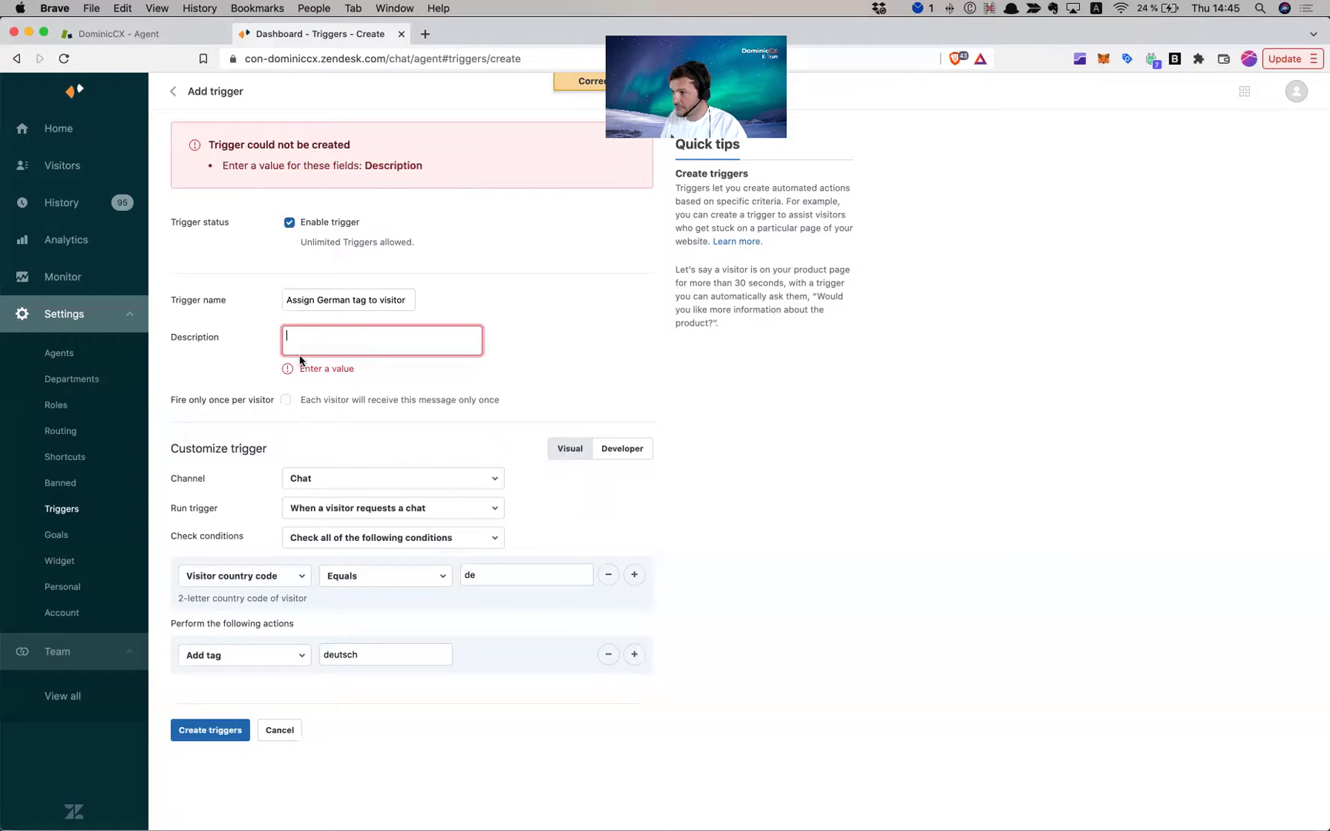
triple_click(331, 296)
key("cmd+c")
left_click(326, 335)
key("cmd+v")
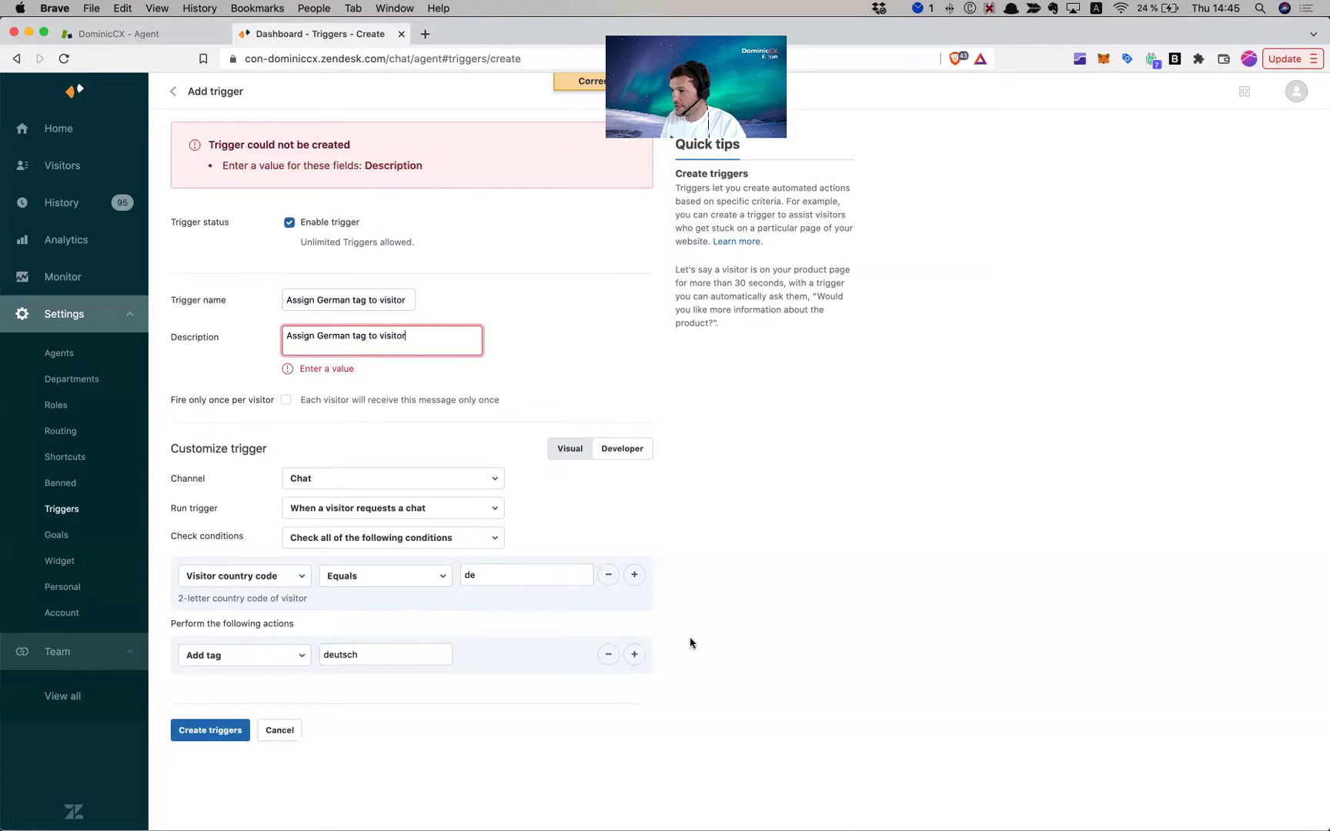
left_click(205, 719)
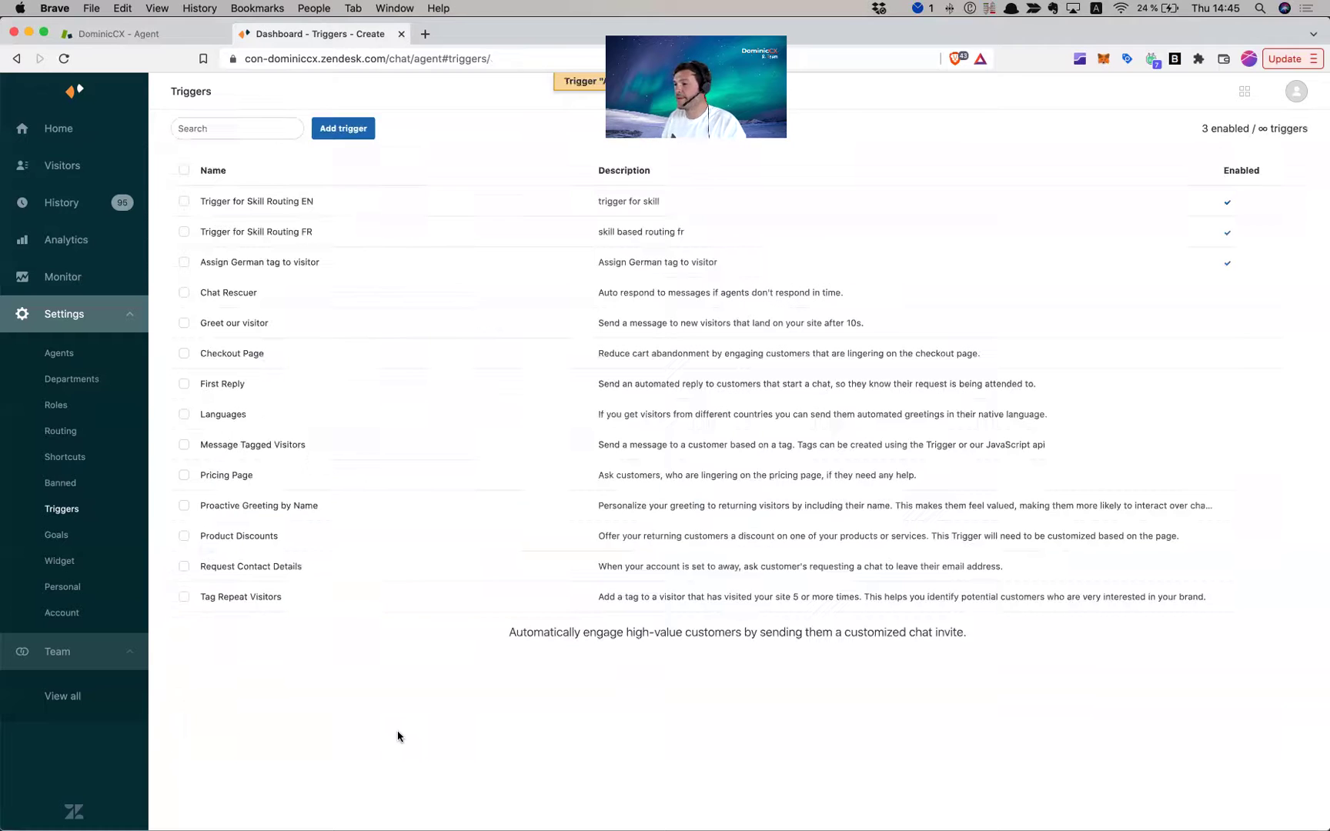
left_click(350, 128)
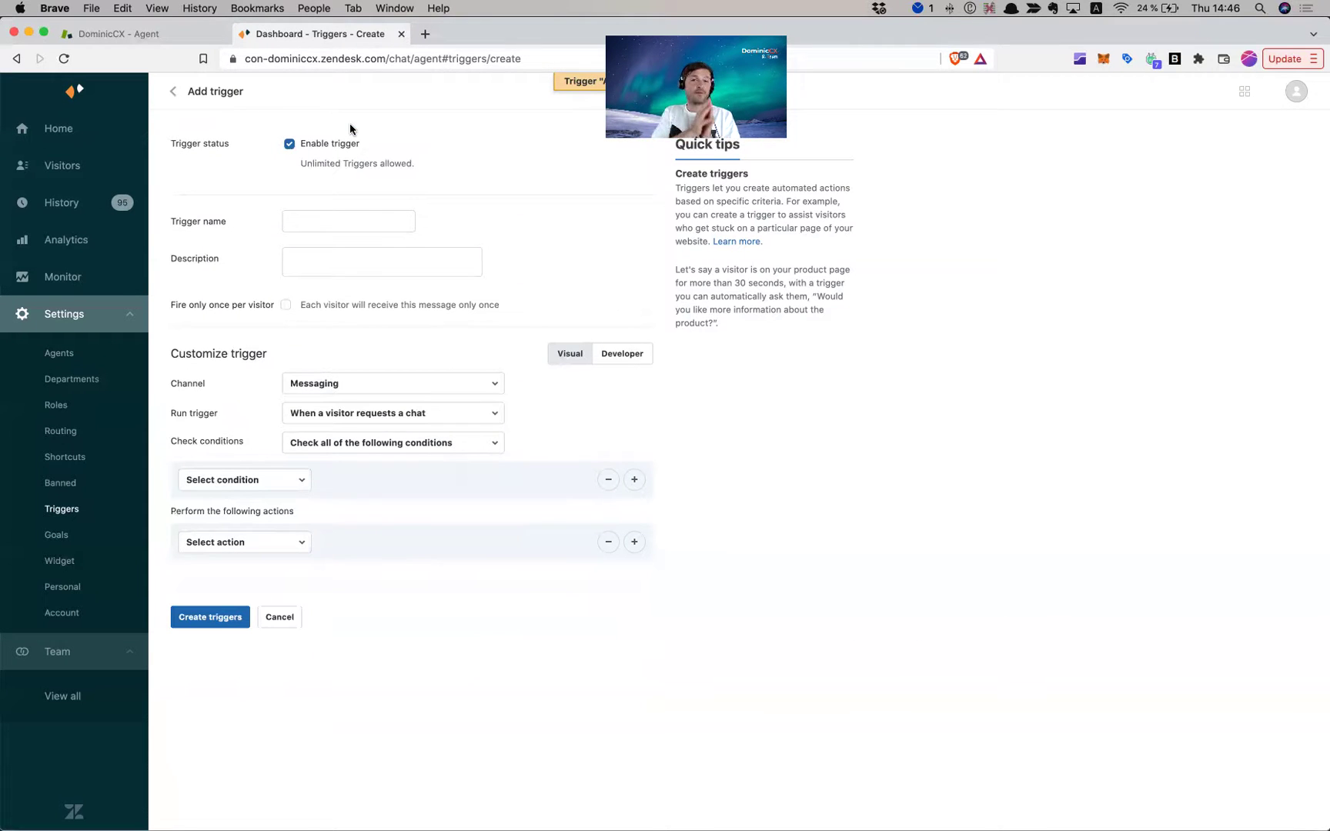